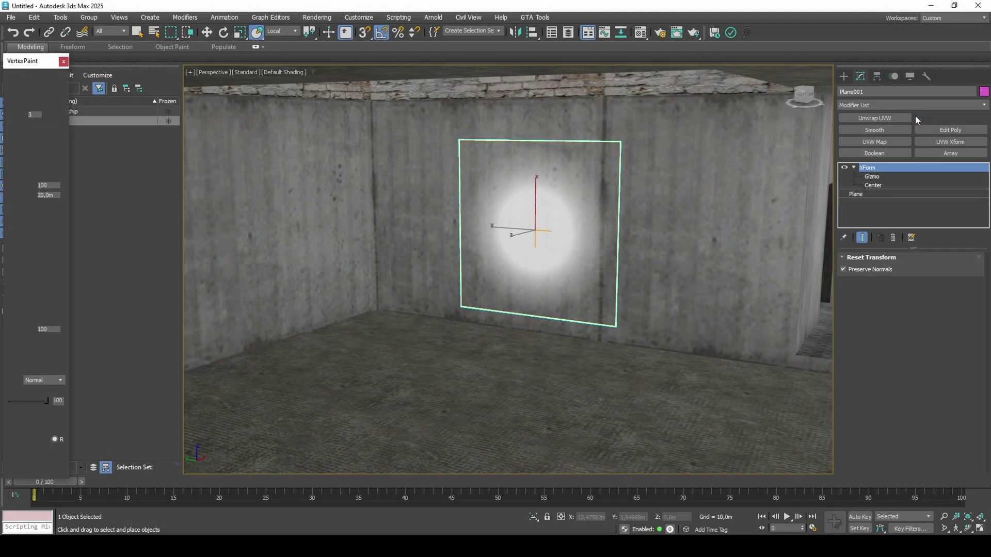
Add VertexPaint to the glow plane and fill its vertex colours with black, followed by mid grey 858585
{"action": "left_click", "coordinate": [12, 141]}
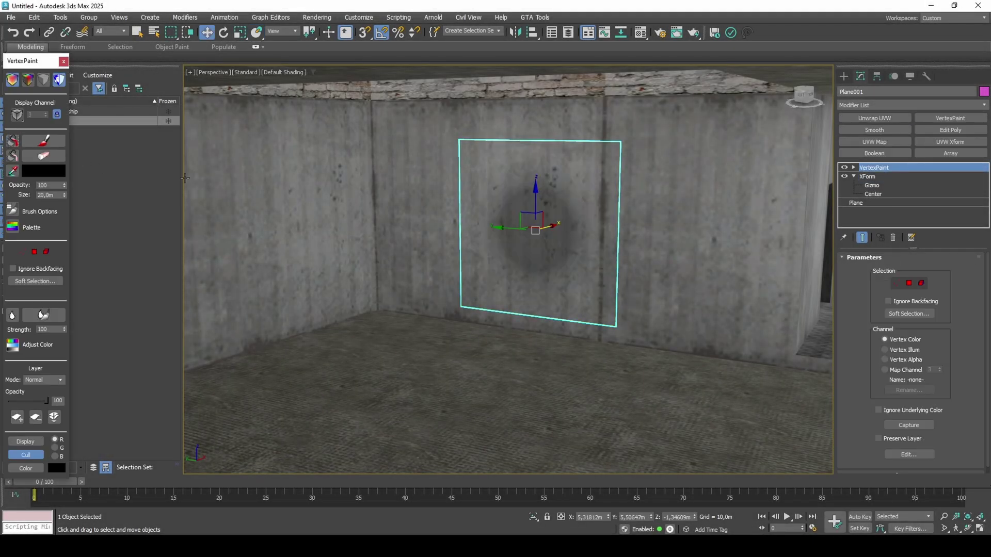
{"action": "scroll", "coordinate": [551, 227], "scroll_direction": "up", "scroll_amount": 3}
{"action": "left_click", "coordinate": [44, 173]}
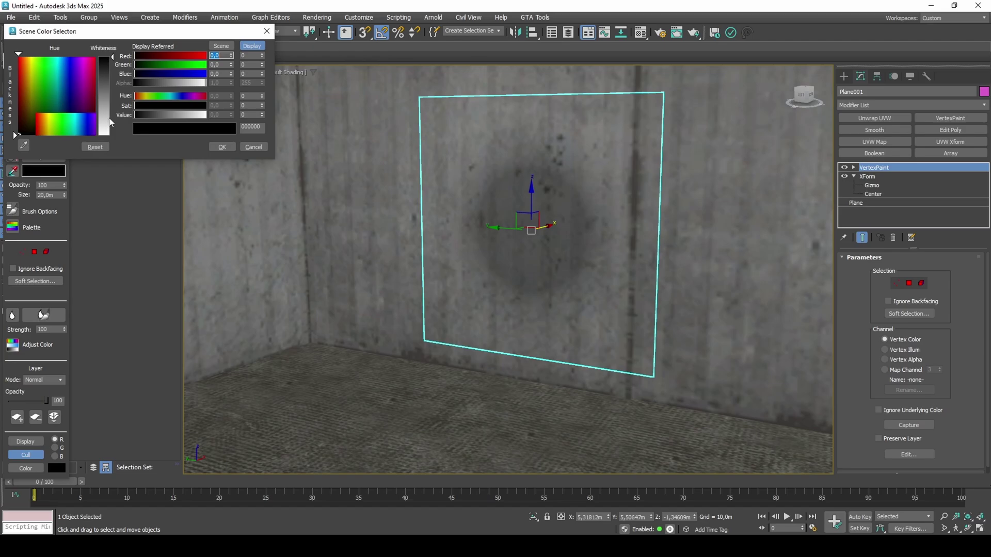
{"action": "left_click", "coordinate": [171, 117]}
{"action": "left_click", "coordinate": [222, 148]}
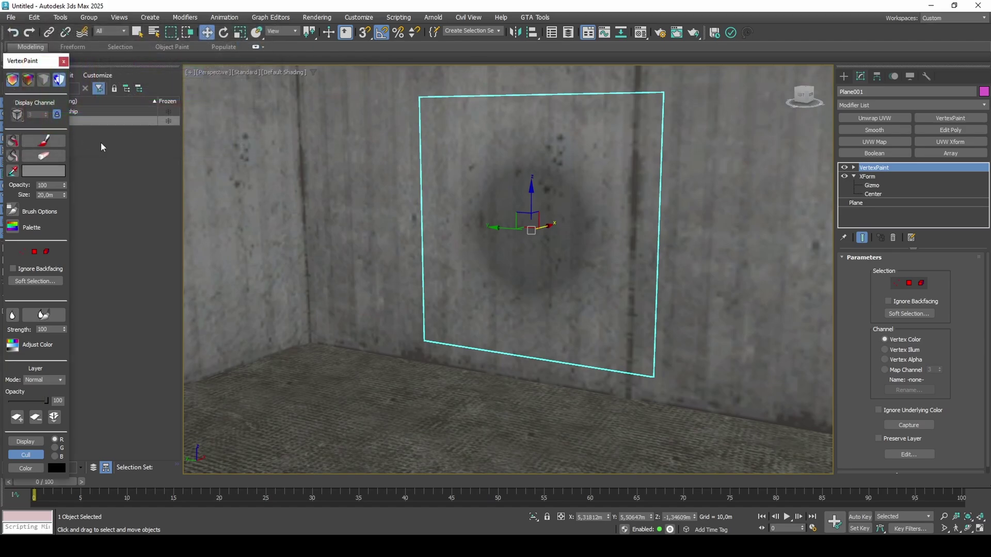
{"action": "left_click", "coordinate": [12, 140]}
{"action": "mouse_move", "coordinate": [47, 401]}
{"action": "left_mouse_down"}
{"action": "mouse_move", "coordinate": [11, 401]}
{"action": "mouse_move", "coordinate": [47, 401]}
{"action": "left_mouse_up"}
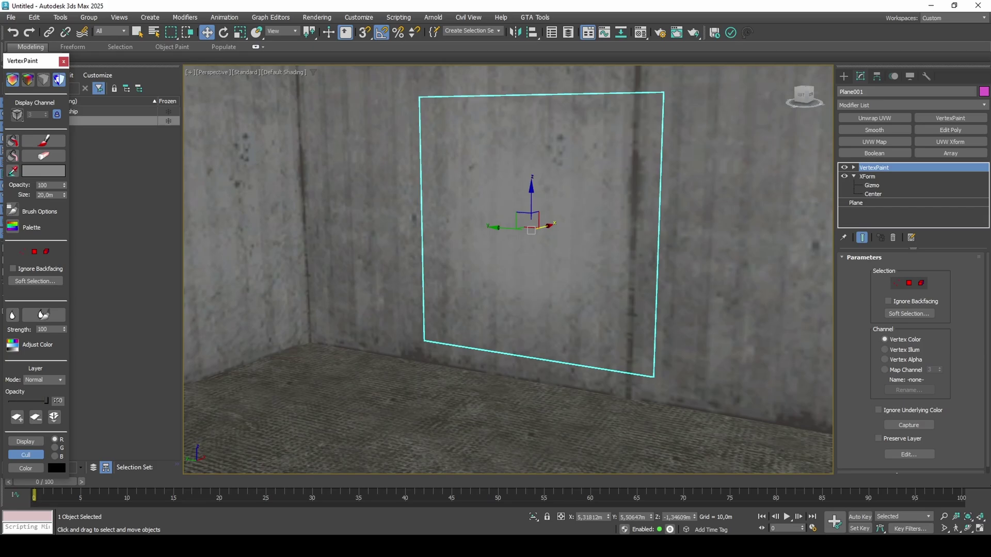
Fill the glow plane's vertex colours with pure red FF0000
{"action": "left_click", "coordinate": [56, 172]}
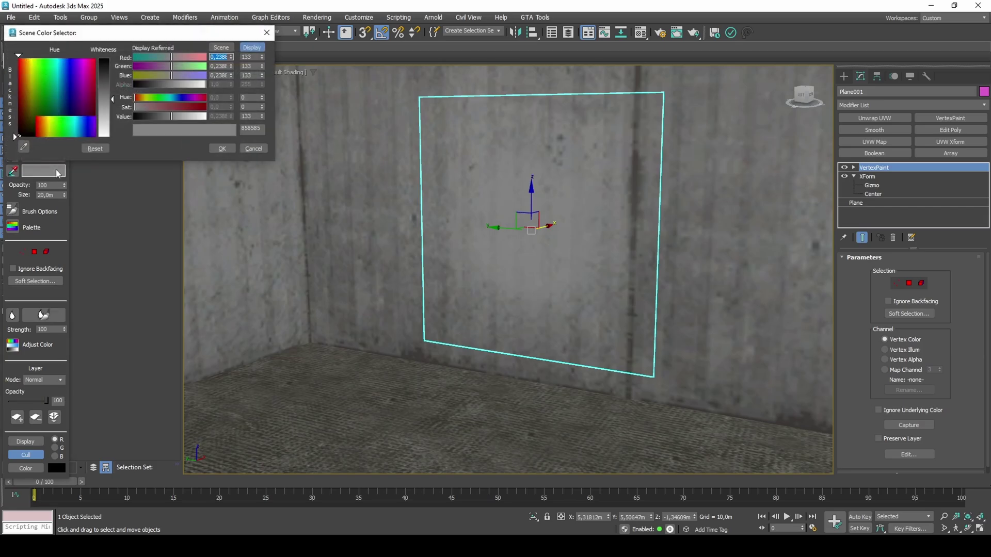
{"action": "left_click_drag", "start_coordinate": [181, 108], "coordinate": [215, 122]}
{"action": "left_click", "coordinate": [228, 148]}
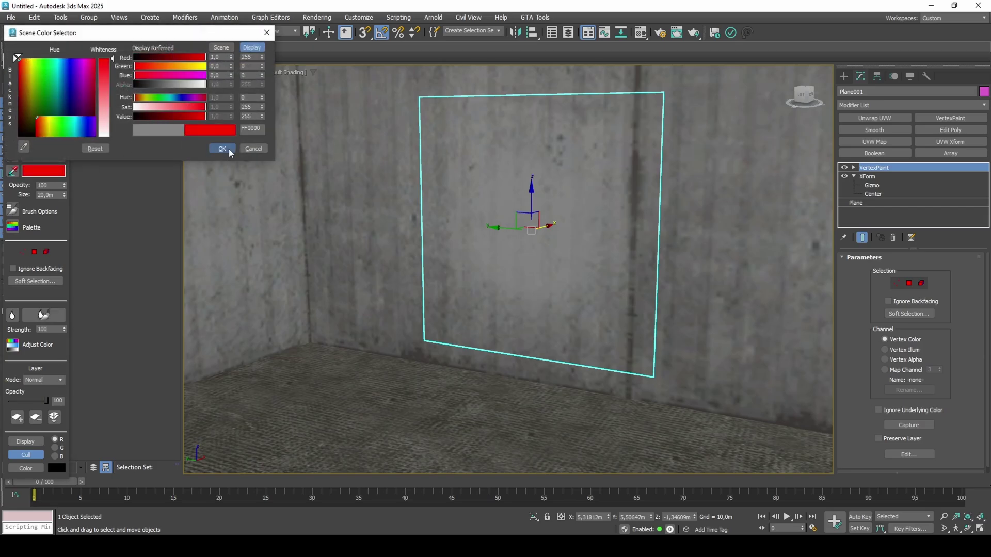
{"action": "left_click", "coordinate": [10, 145]}
{"action": "scroll", "coordinate": [547, 223], "scroll_direction": "up", "scroll_amount": 3}
{"action": "middle_click_drag", "start_coordinate": [546, 224], "coordinate": [607, 216], "text": "alt"}
{"action": "scroll", "coordinate": [607, 216], "scroll_direction": "down", "scroll_amount": 5}
{"action": "mouse_move", "coordinate": [509, 228]}
{"action": "middle_mouse_down", "text": "alt"}
{"action": "mouse_move", "coordinate": [504, 234]}
{"action": "mouse_move", "coordinate": [668, 249]}
{"action": "mouse_move", "coordinate": [655, 257]}
{"action": "mouse_move", "coordinate": [677, 248]}
{"action": "mouse_move", "coordinate": [648, 249]}
{"action": "middle_mouse_up", "text": "alt"}
Fill the glow plane's vertex colours with warm orange-yellow FFBA00
{"action": "left_click", "coordinate": [57, 171]}
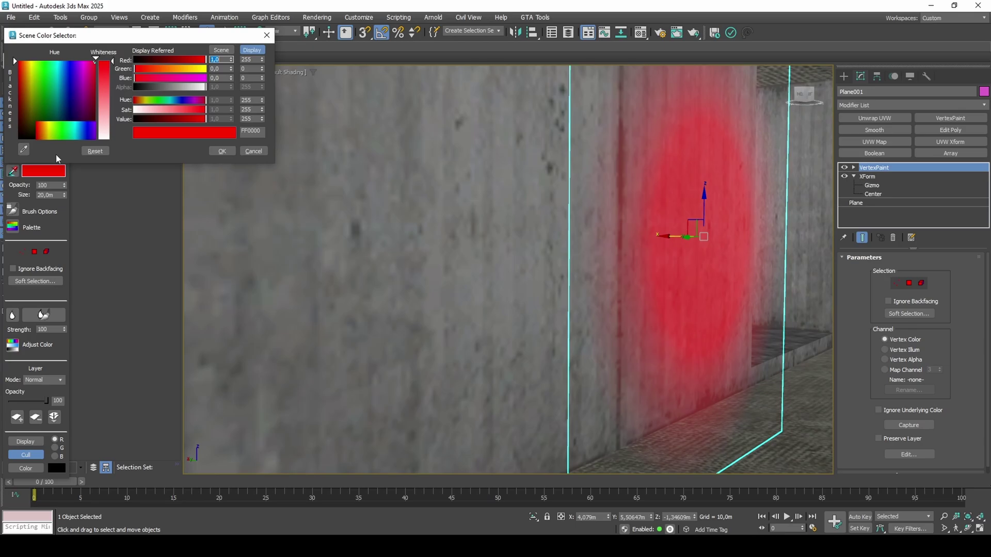
{"action": "left_click", "coordinate": [142, 104]}
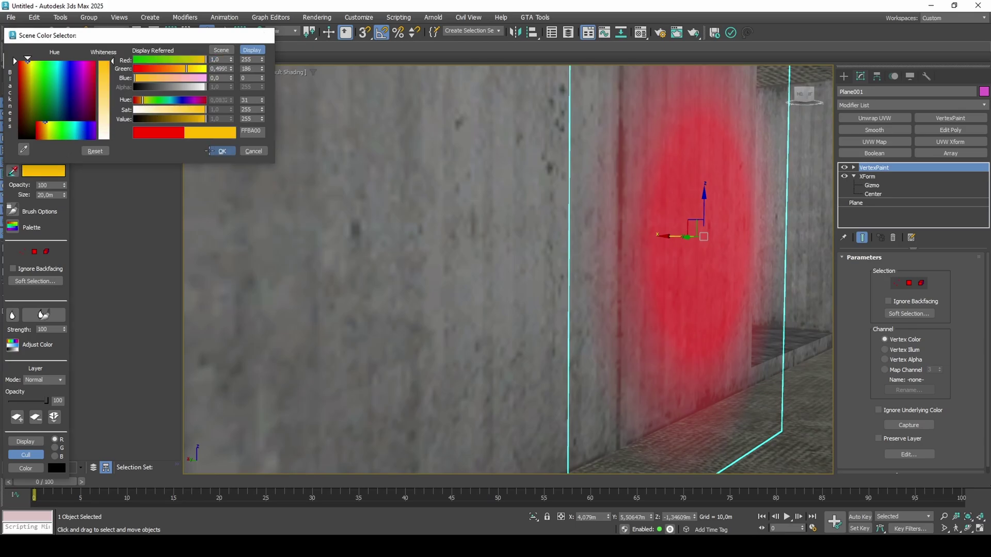
{"action": "left_click", "coordinate": [222, 150]}
{"action": "left_click", "coordinate": [13, 141]}
{"action": "mouse_move", "coordinate": [641, 265]}
{"action": "middle_mouse_down", "text": "alt"}
{"action": "mouse_move", "coordinate": [582, 265]}
{"action": "mouse_move", "coordinate": [626, 276]}
{"action": "mouse_move", "coordinate": [578, 278]}
{"action": "middle_mouse_up", "text": "alt"}
Rotate the tinted glow plane 180 degrees about the Z axis
{"action": "key", "text": "e"}
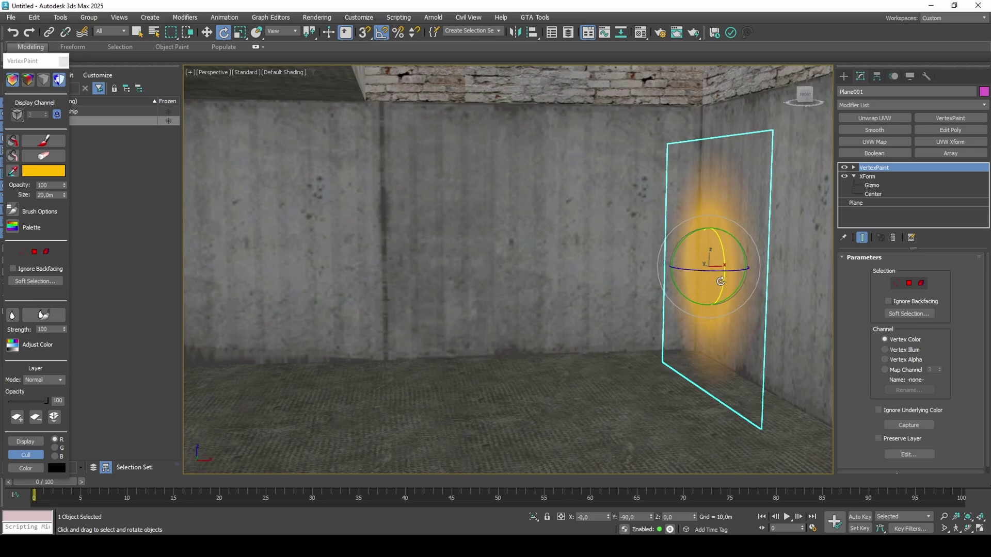
{"action": "left_click_drag", "start_coordinate": [705, 269], "coordinate": [757, 275]}
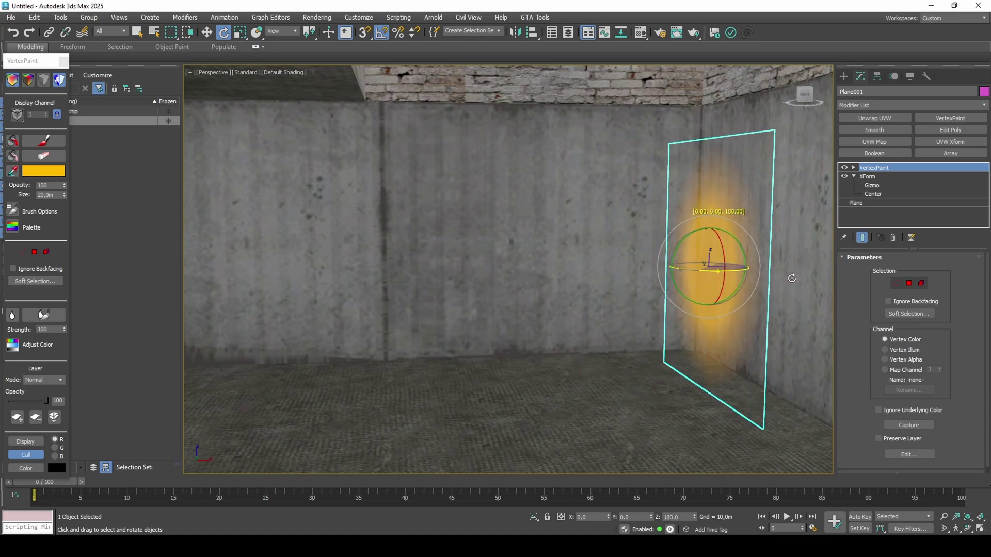
{"action": "key", "text": "w"}
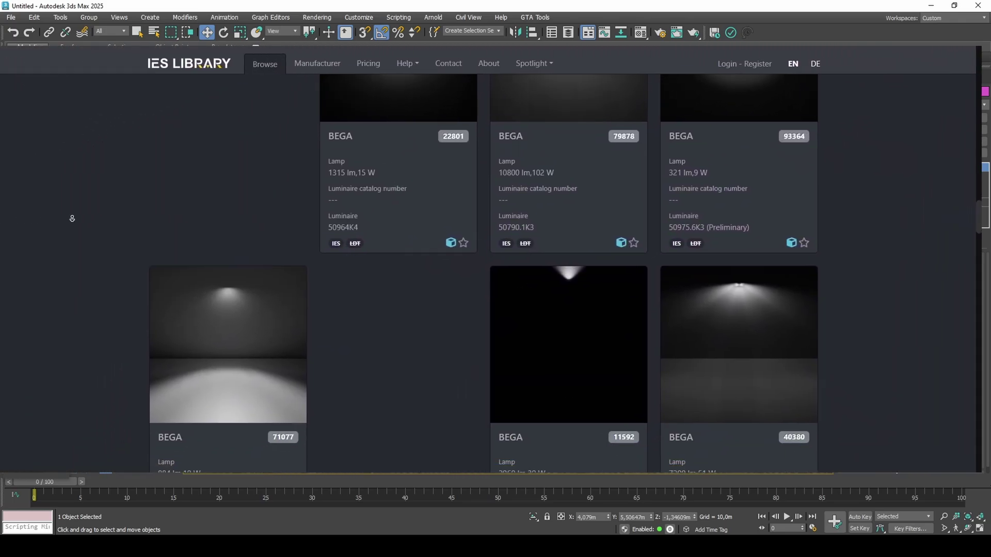
Browse the IES Library's BEGA luminaires and examine their light distribution previews
{"action": "scroll", "coordinate": [72, 218], "scroll_direction": "down", "scroll_amount": 9}
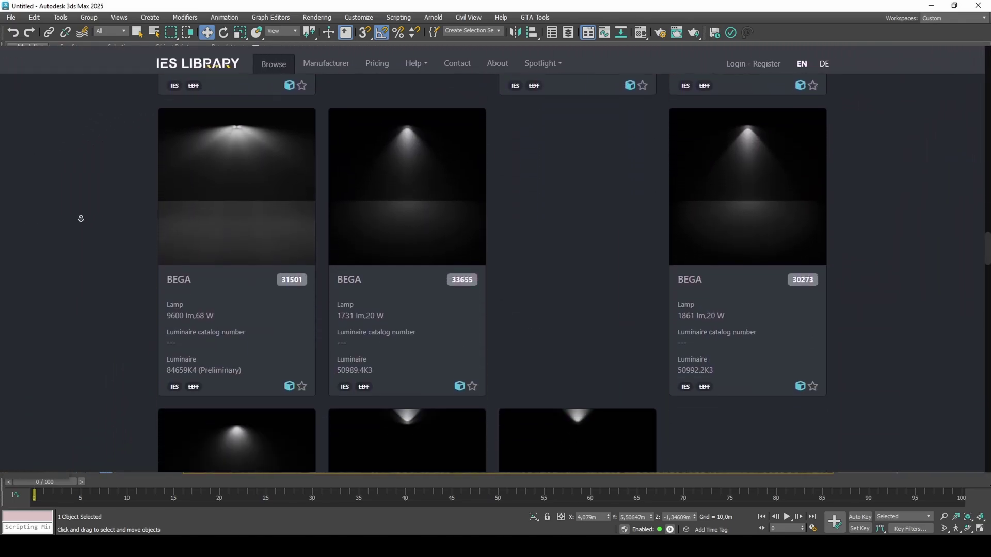
{"action": "scroll", "coordinate": [81, 218], "scroll_direction": "down", "scroll_amount": 9}
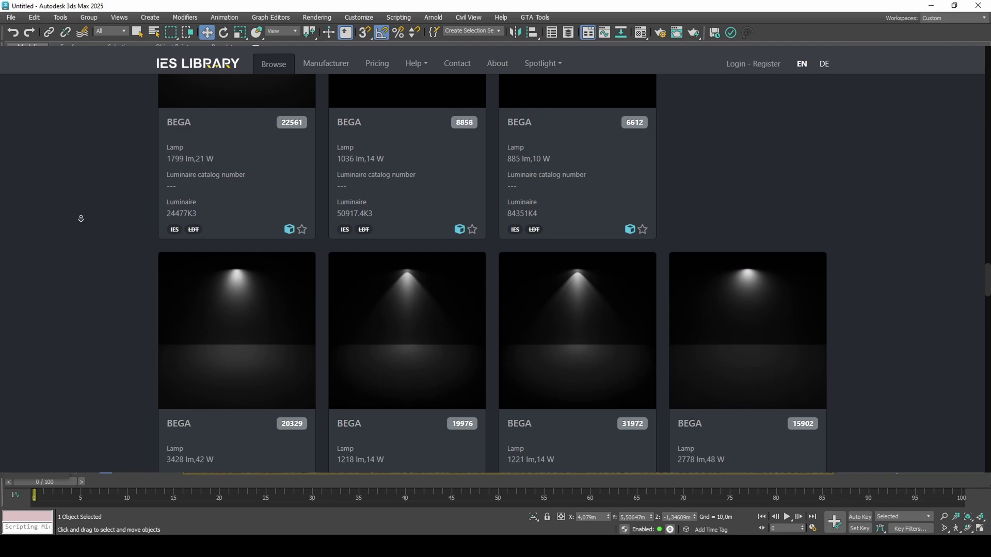
{"action": "scroll", "coordinate": [80, 218], "scroll_direction": "down", "scroll_amount": 9}
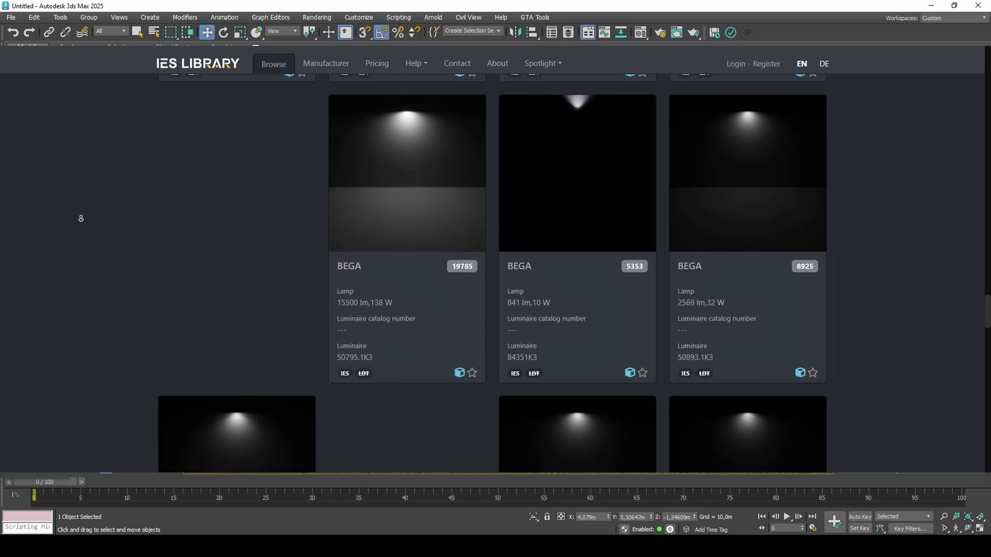
{"action": "scroll", "coordinate": [81, 218], "scroll_direction": "down", "scroll_amount": 9}
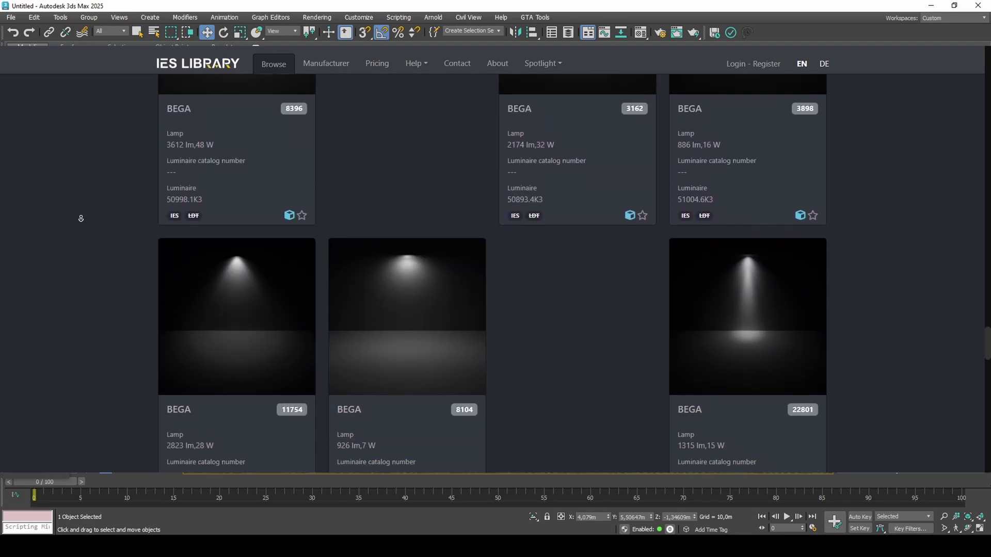
{"action": "scroll", "coordinate": [80, 219], "scroll_direction": "down", "scroll_amount": 9}
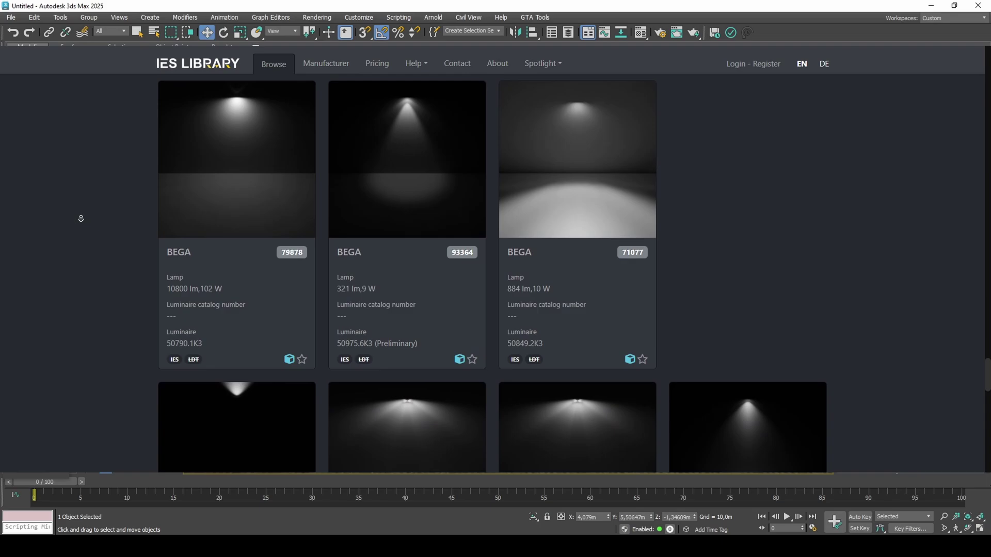
{"action": "scroll", "coordinate": [81, 218], "scroll_direction": "down", "scroll_amount": 9}
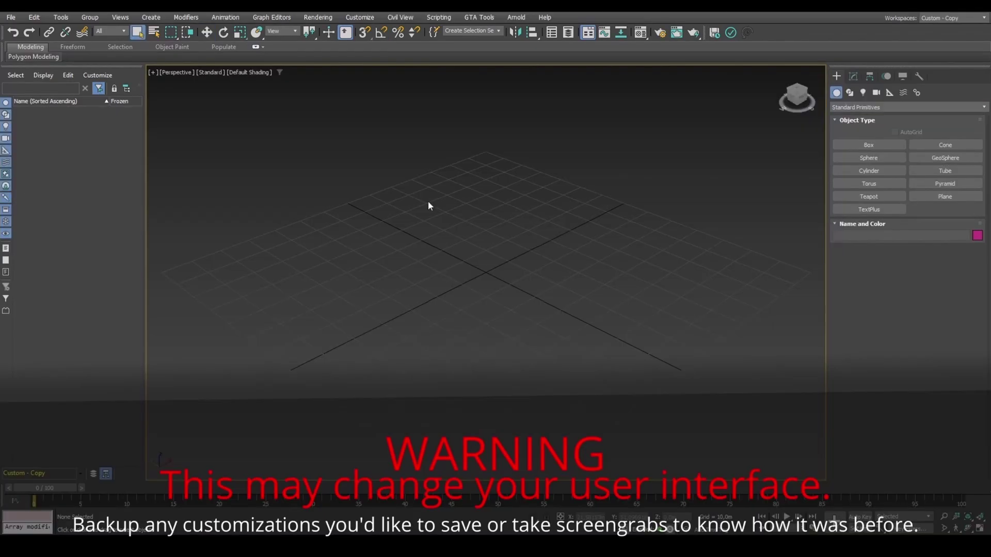
Switch the custom defaults to the Max.Legacy setting with the DefaultUI interface scheme
{"action": "left_click", "coordinate": [361, 18]}
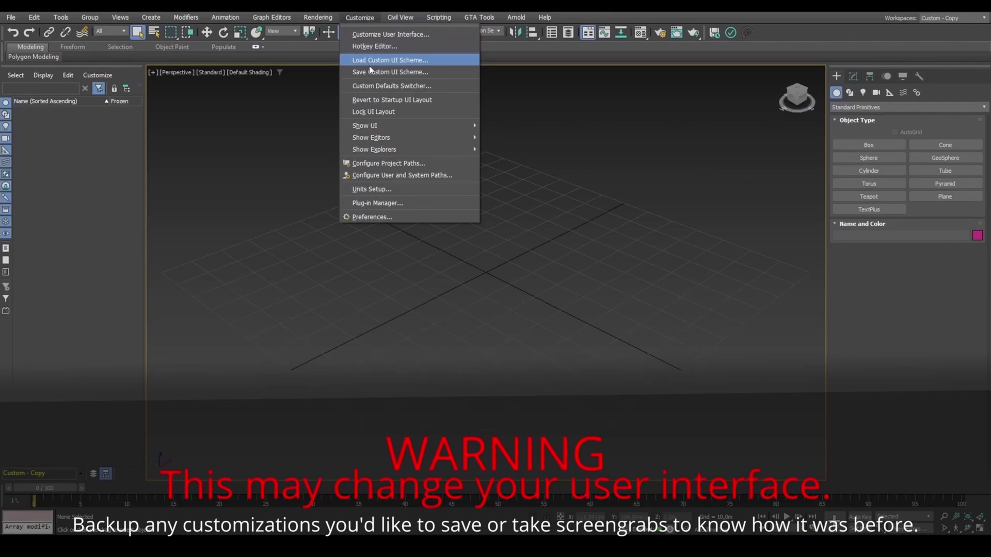
{"action": "left_click", "coordinate": [373, 87]}
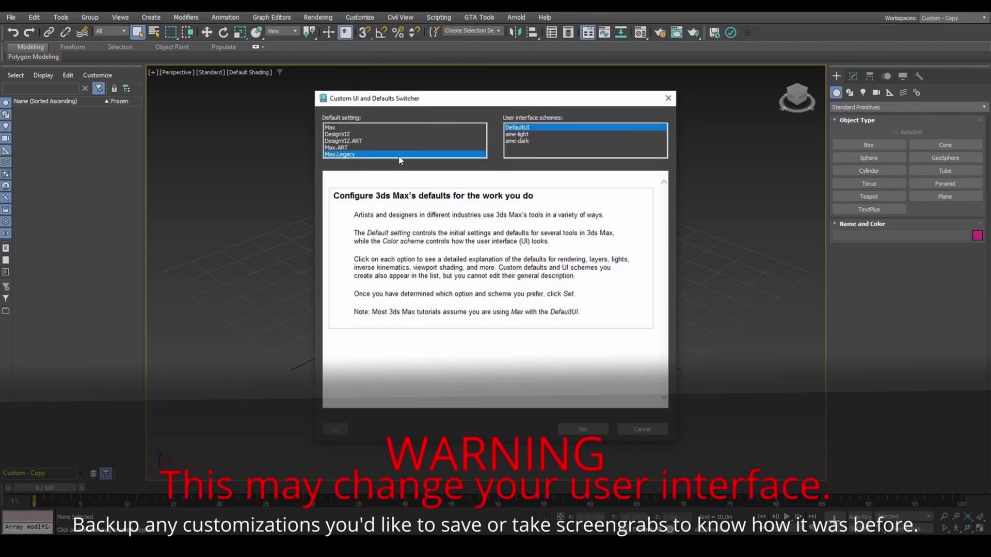
{"action": "left_click", "coordinate": [567, 424]}
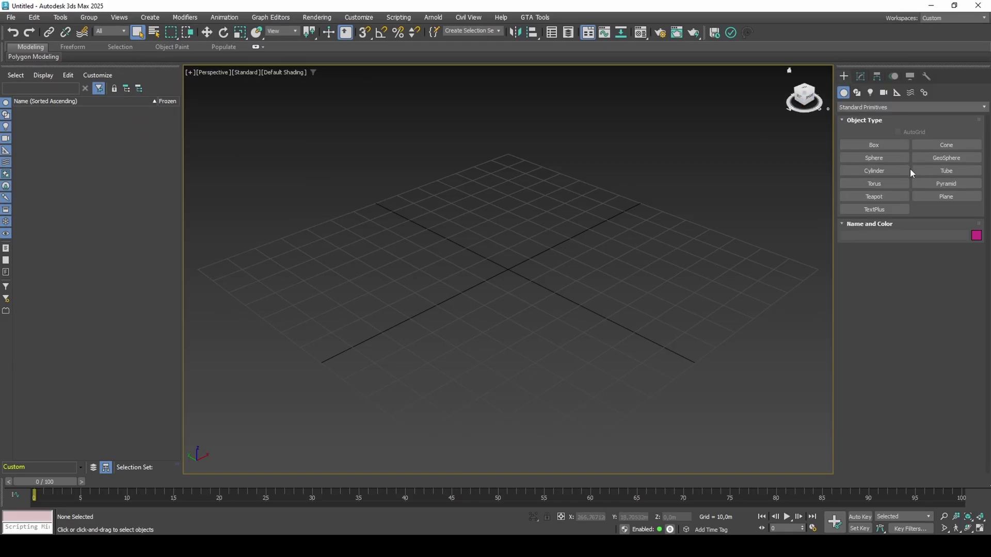
Create a standard plane at the grid centre, 8 m long and 8 m wide, with 1 length and 1 width segment
{"action": "left_click", "coordinate": [946, 197]}
{"action": "left_click_drag", "start_coordinate": [509, 271], "coordinate": [549, 272]}
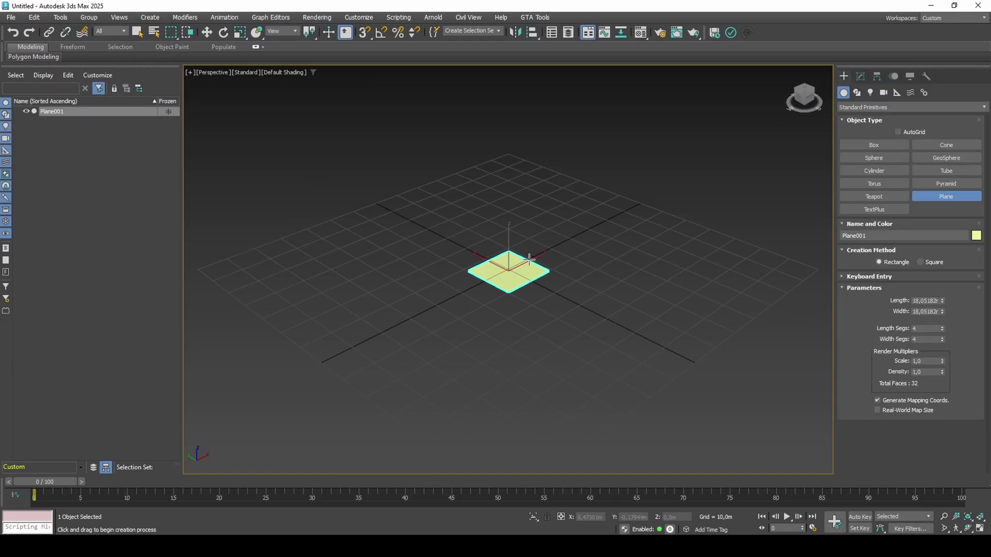
{"action": "double_click", "coordinate": [924, 301]}
{"action": "type", "text": "8"}
{"action": "key", "text": "Return"}
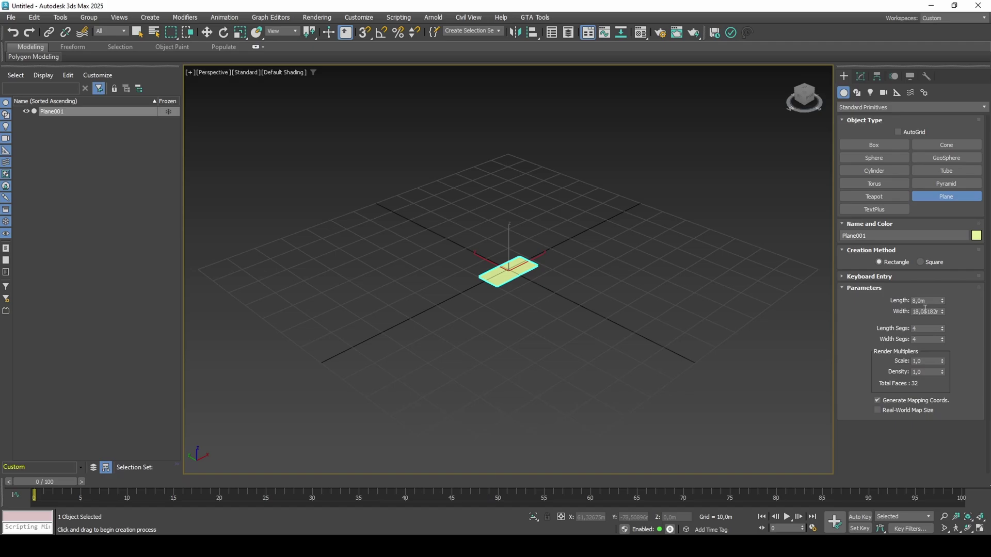
{"action": "double_click", "coordinate": [924, 311]}
{"action": "type", "text": "8"}
{"action": "key", "text": "Return"}
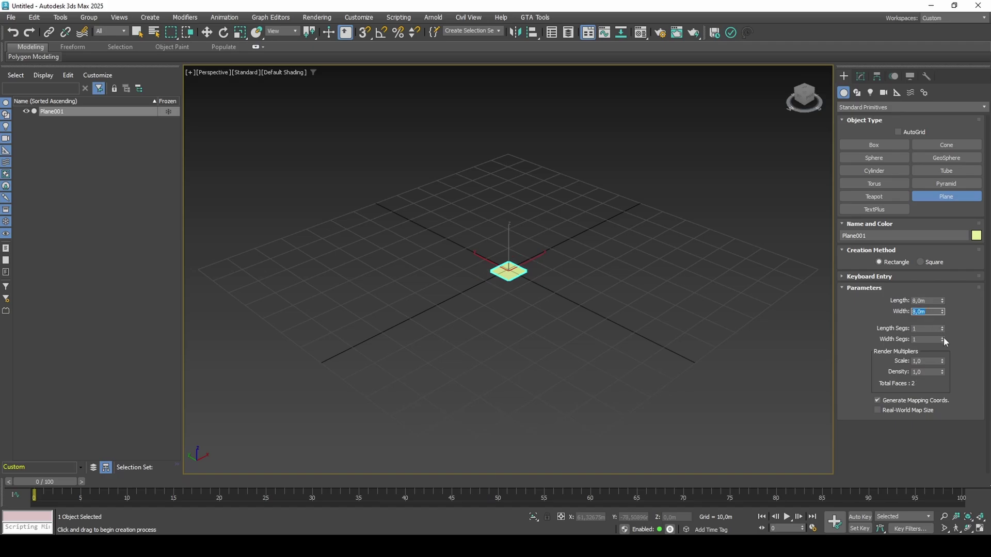
Centre the new plane on the world origin by resetting its X and Y positions to 0
{"action": "scroll", "coordinate": [628, 261], "scroll_direction": "up", "scroll_amount": 8}
{"action": "key", "text": "w"}
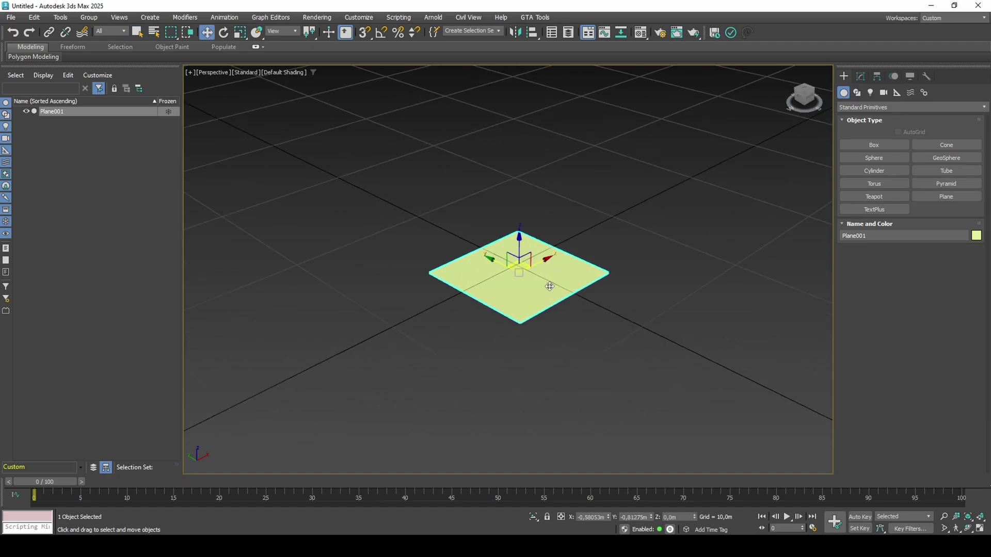
{"action": "right_click", "coordinate": [609, 517]}
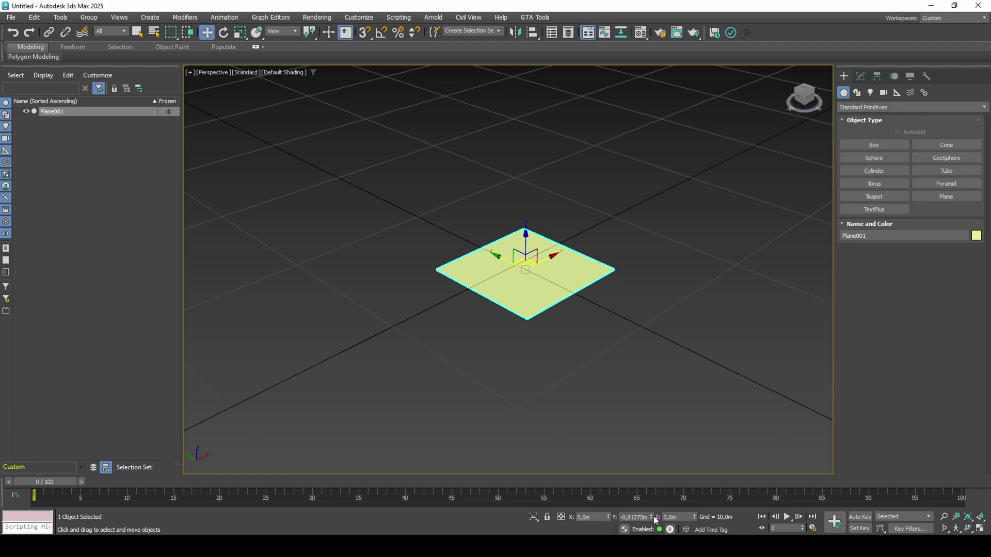
{"action": "right_click", "coordinate": [652, 517]}
Set the first material's diffuse colour to pure white FFFFFF and assign the material to the plane
{"action": "key", "text": "m"}
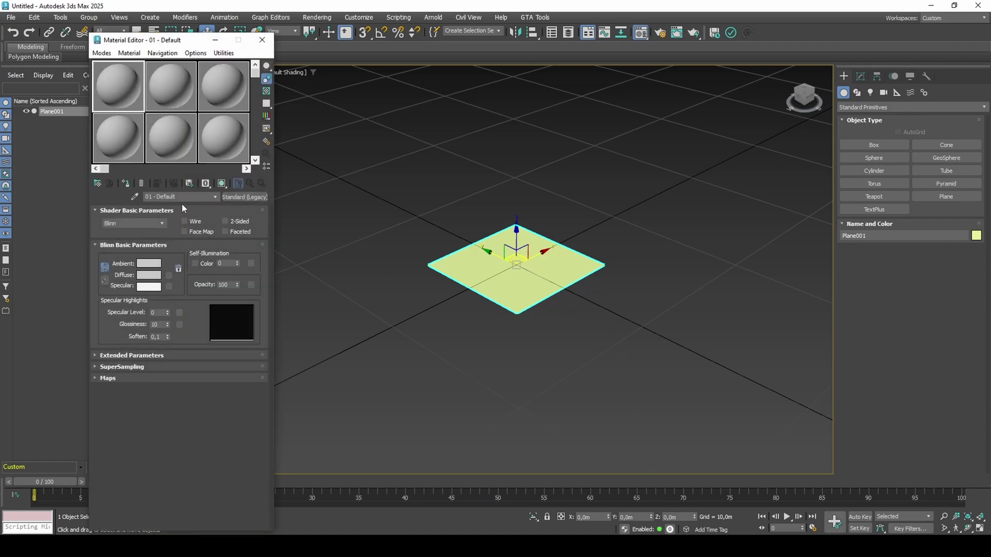
{"action": "left_click", "coordinate": [155, 278]}
{"action": "left_click_drag", "start_coordinate": [189, 225], "coordinate": [221, 227]}
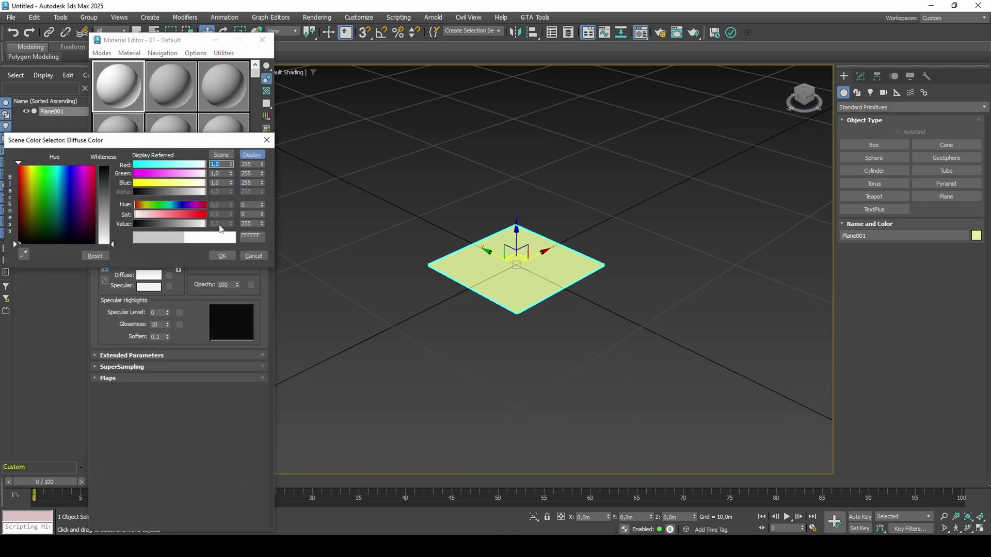
{"action": "left_click", "coordinate": [219, 255]}
{"action": "left_click", "coordinate": [221, 256]}
{"action": "left_click", "coordinate": [125, 183]}
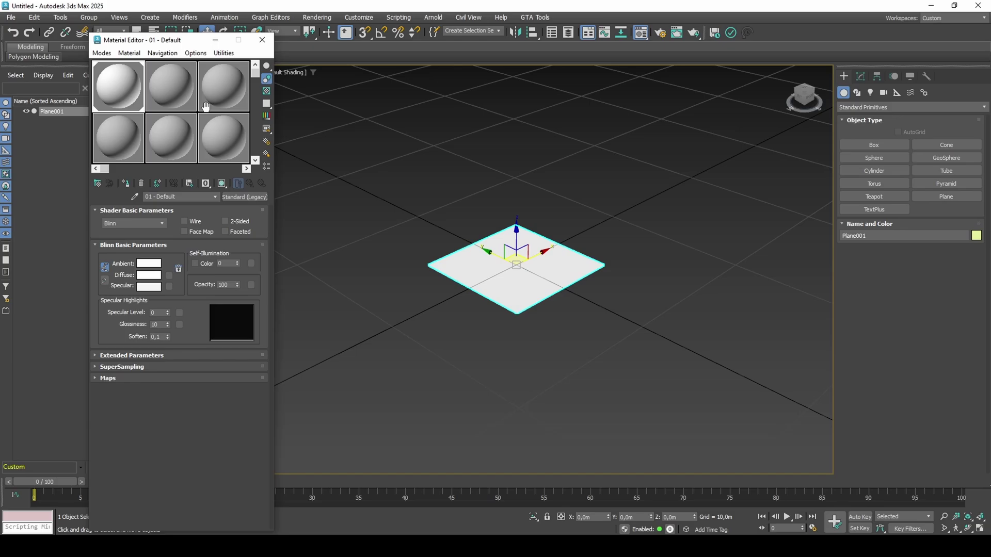
{"action": "left_click", "coordinate": [272, 44]}
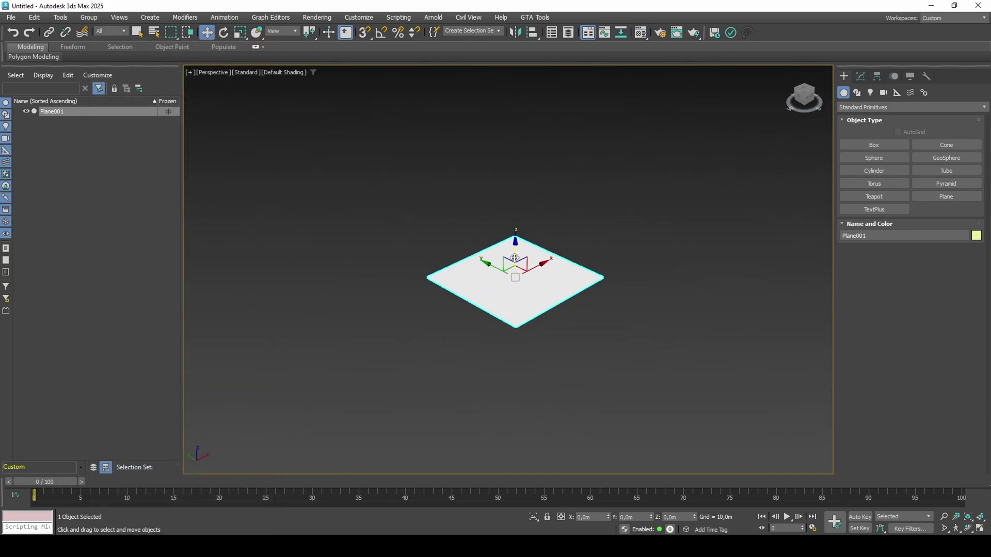
{"action": "key", "text": "e"}
{"action": "left_click_drag", "start_coordinate": [509, 249], "coordinate": [491, 283]}
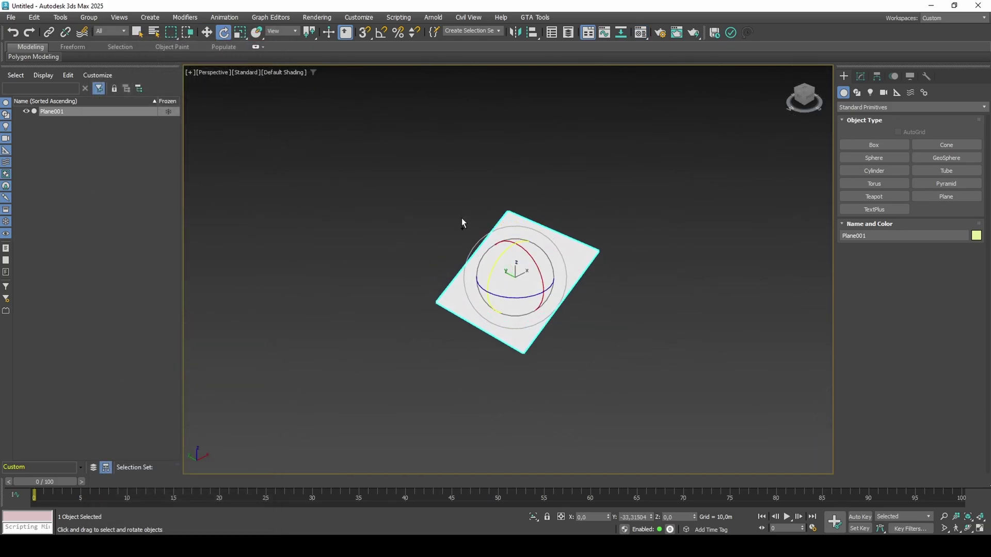
{"action": "key", "text": "ctrl+z"}
Turn on angle snap and stand the plane upright by rotating it -90 degrees about the Y axis
{"action": "key", "text": "a"}
{"action": "left_click_drag", "start_coordinate": [511, 249], "coordinate": [490, 301]}
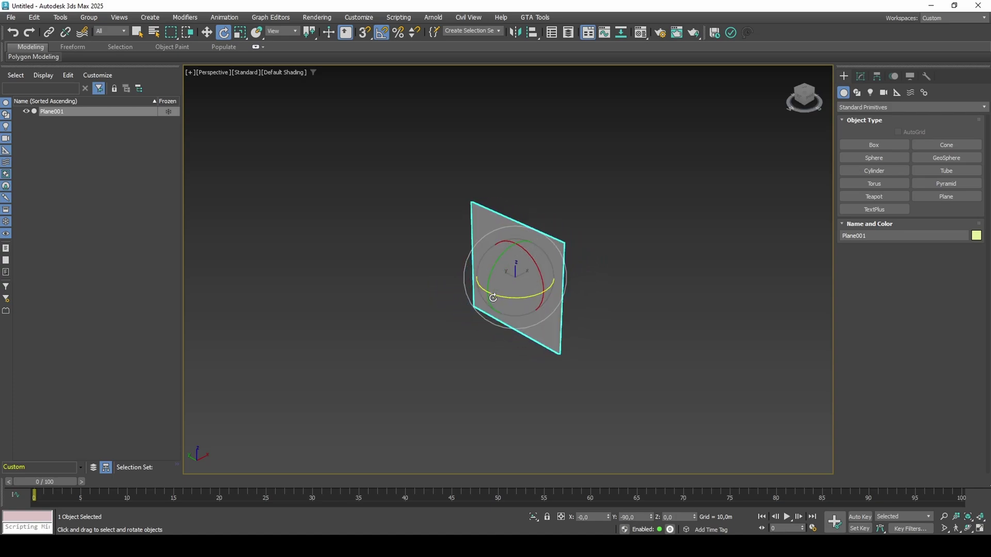
{"action": "key", "text": "w"}
Create a standard free camera about 4.85 m in front of the plane along X
{"action": "middle_click_drag", "start_coordinate": [504, 283], "coordinate": [602, 240], "text": "alt"}
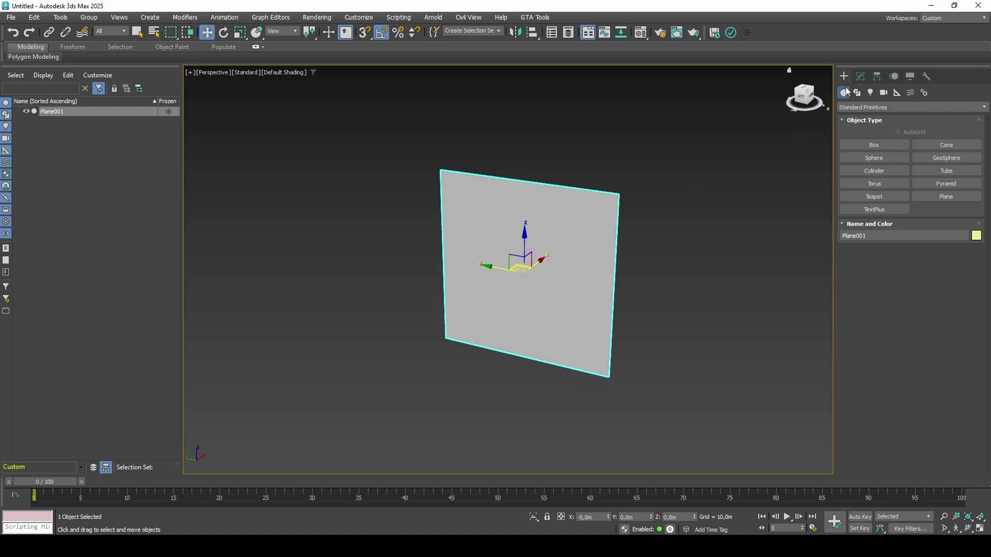
{"action": "left_click", "coordinate": [884, 93]}
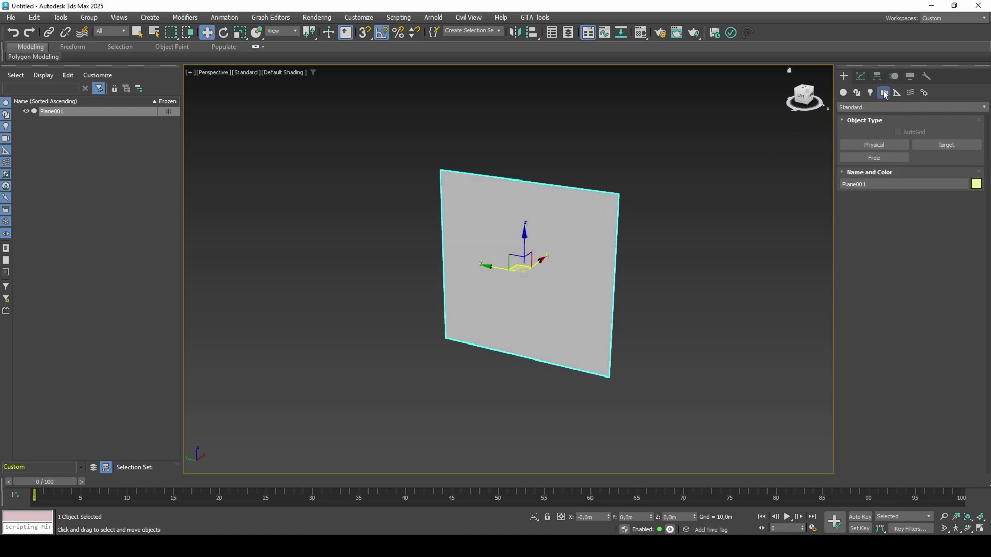
{"action": "left_click", "coordinate": [883, 154]}
{"action": "left_click", "coordinate": [504, 325]}
{"action": "right_click", "coordinate": [504, 325]}
Rotate the camera to face the plane, including -90 degrees about Z, and reset its Y position to 0
{"action": "key", "text": "e"}
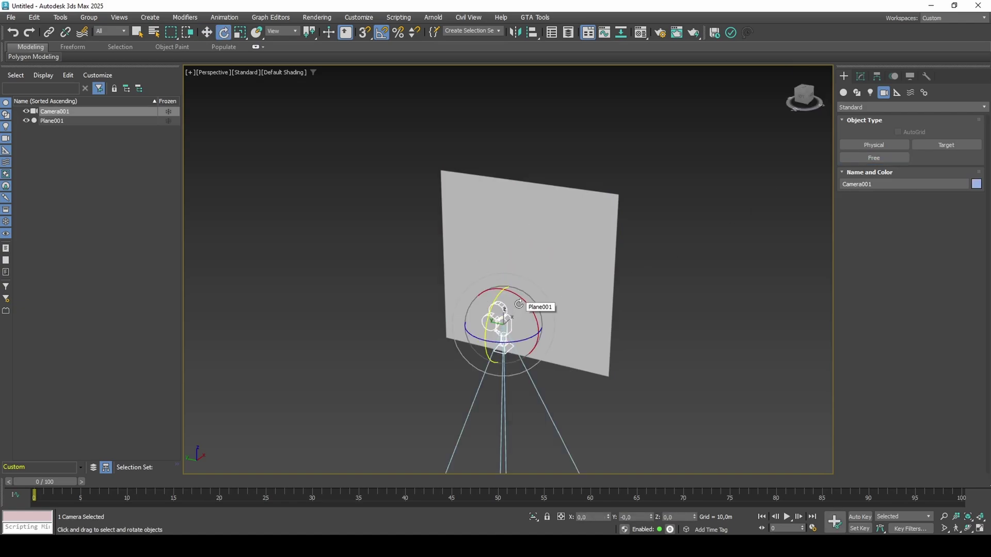
{"action": "left_click_drag", "start_coordinate": [539, 309], "coordinate": [481, 338]}
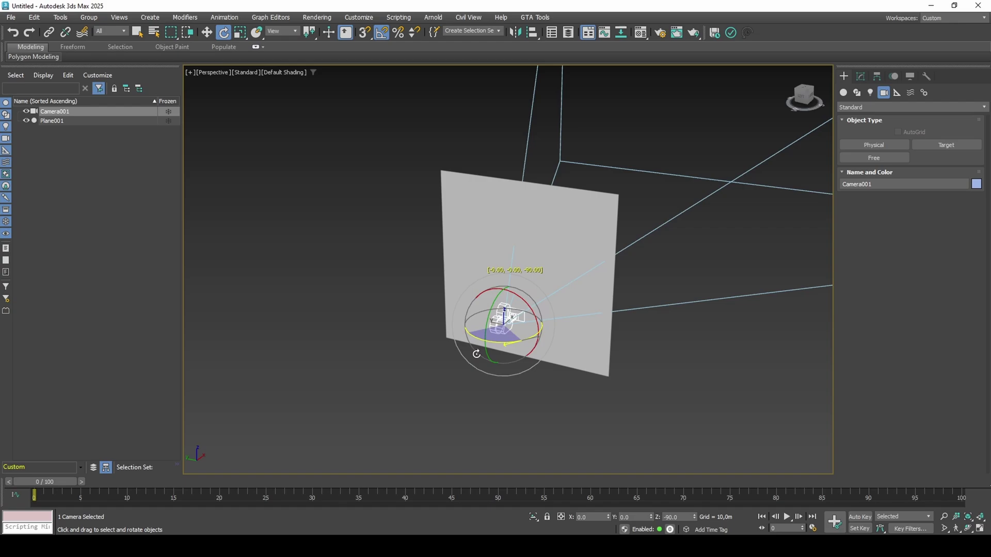
{"action": "key", "text": "w"}
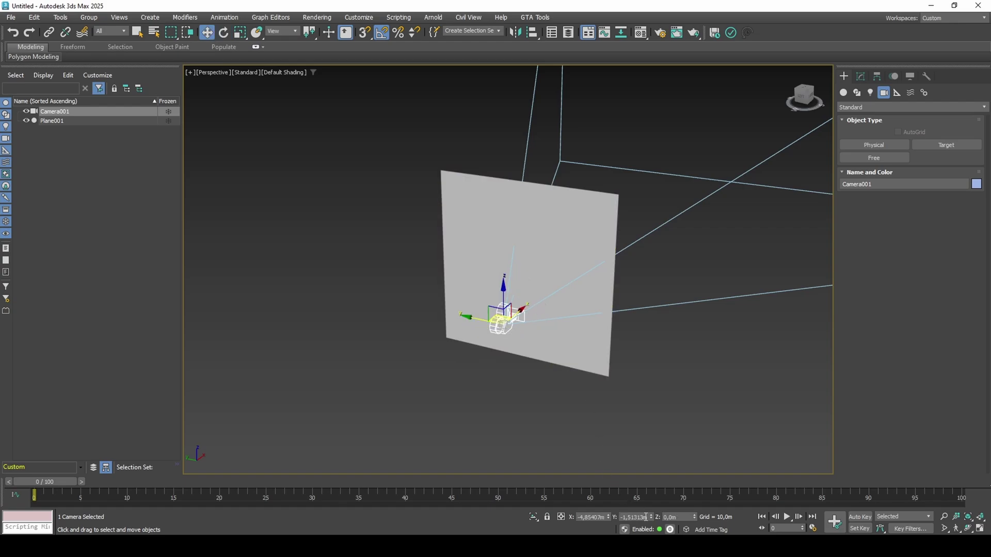
{"action": "right_click", "coordinate": [652, 519]}
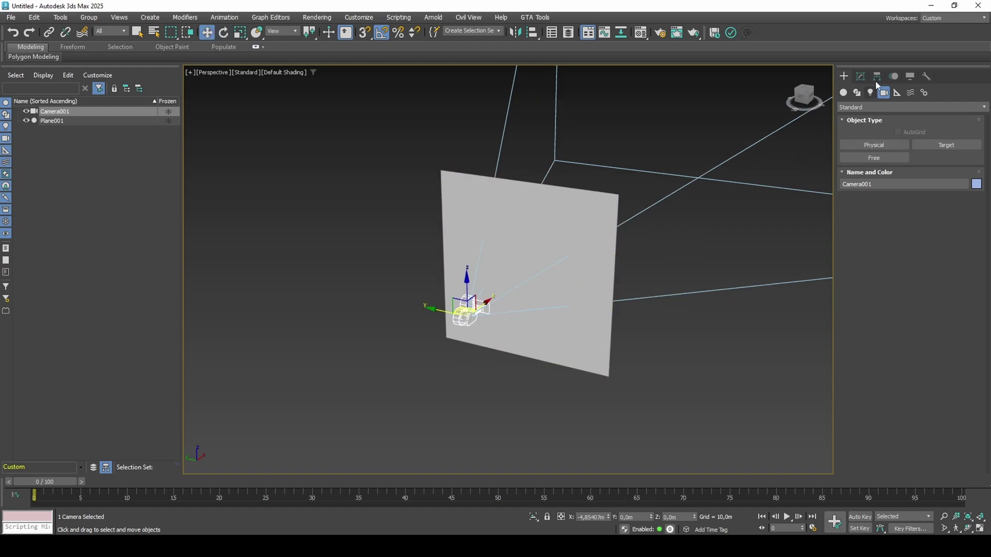
Set the free camera's target distance to 1 m
{"action": "left_click", "coordinate": [862, 77]}
{"action": "scroll", "coordinate": [689, 288], "scroll_direction": "up", "scroll_amount": 5}
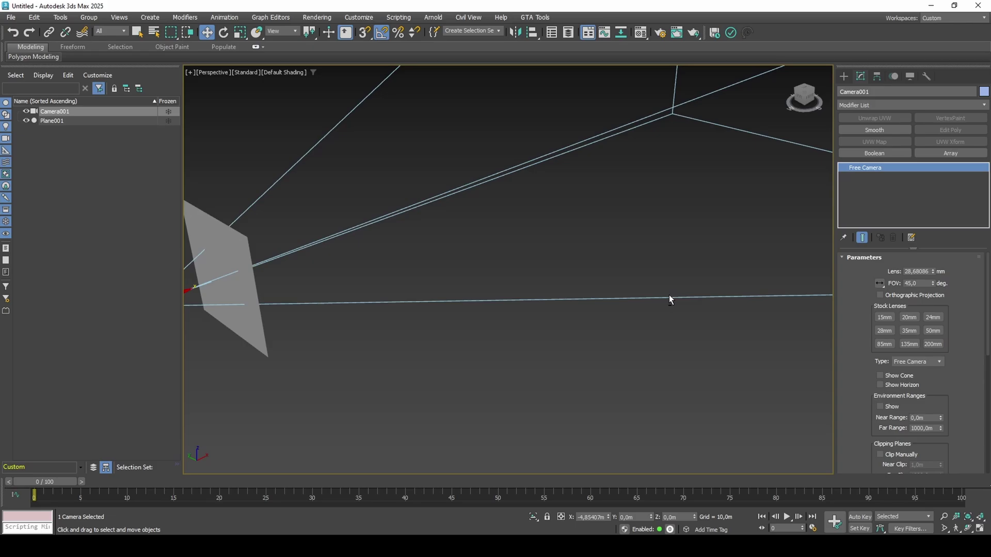
{"action": "scroll", "coordinate": [967, 398], "scroll_direction": "down", "scroll_amount": 3}
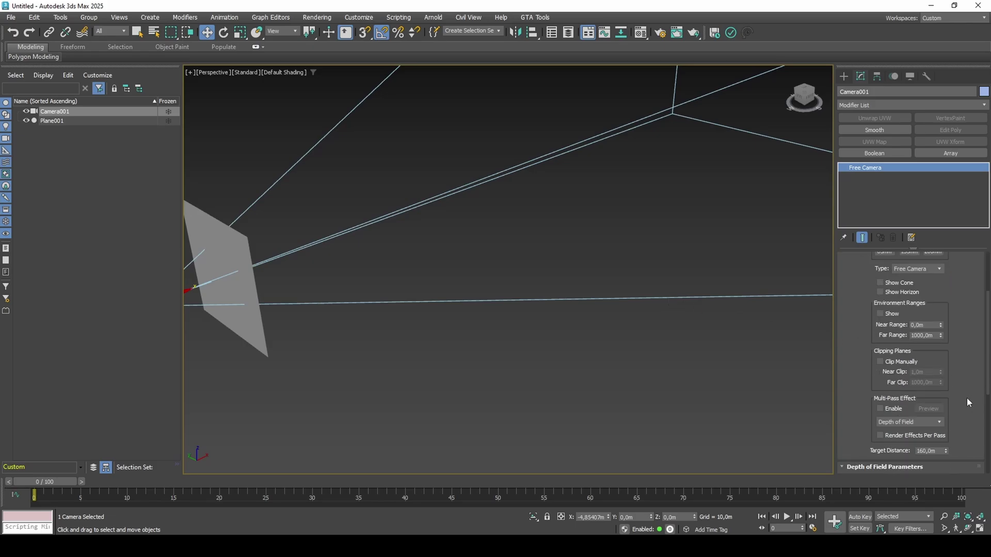
{"action": "right_click", "coordinate": [945, 451]}
{"action": "middle_click_drag", "start_coordinate": [453, 299], "coordinate": [686, 298]}
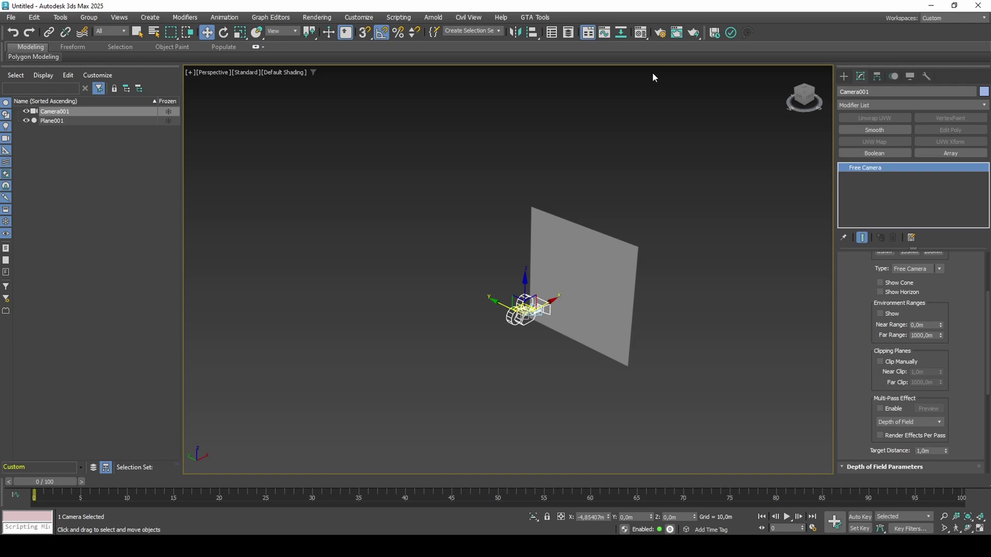
Open the render setup and change the output size preset to Custom
{"action": "left_click", "coordinate": [661, 33]}
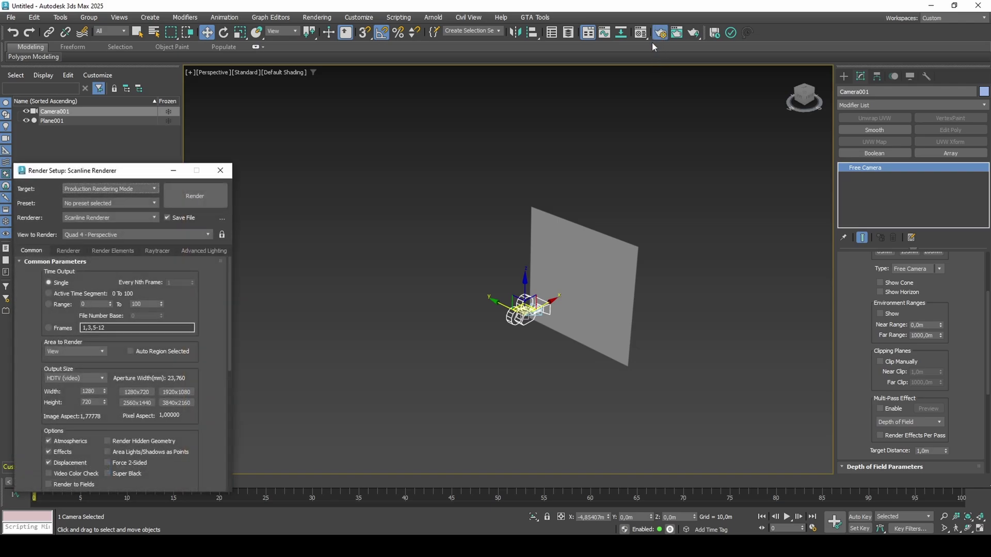
{"action": "double_click", "coordinate": [90, 391]}
{"action": "type", "text": "12"}
{"action": "key", "text": "Return"}
{"action": "left_click", "coordinate": [100, 381]}
{"action": "left_click", "coordinate": [100, 386]}
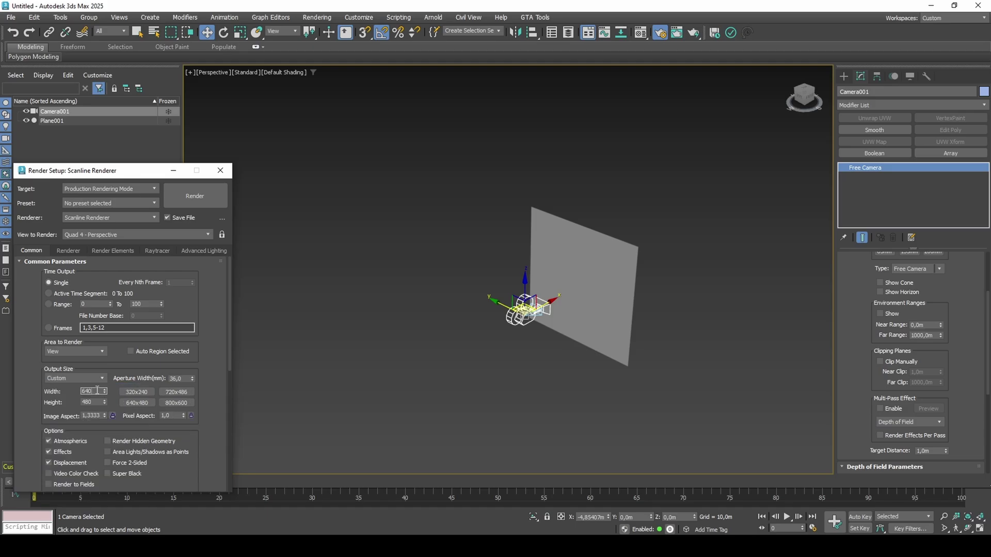
Set the custom render size to 128 by 128 pixels and toggle the image aspect lock
{"action": "type", "text": "128"}
{"action": "key", "text": "Tab"}
{"action": "type", "text": "128"}
{"action": "key", "text": "Return"}
{"action": "left_click", "coordinate": [112, 416]}
{"action": "left_click_drag", "start_coordinate": [216, 395], "coordinate": [211, 313]}
{"action": "scroll", "coordinate": [211, 313], "scroll_direction": "down", "scroll_amount": 5}
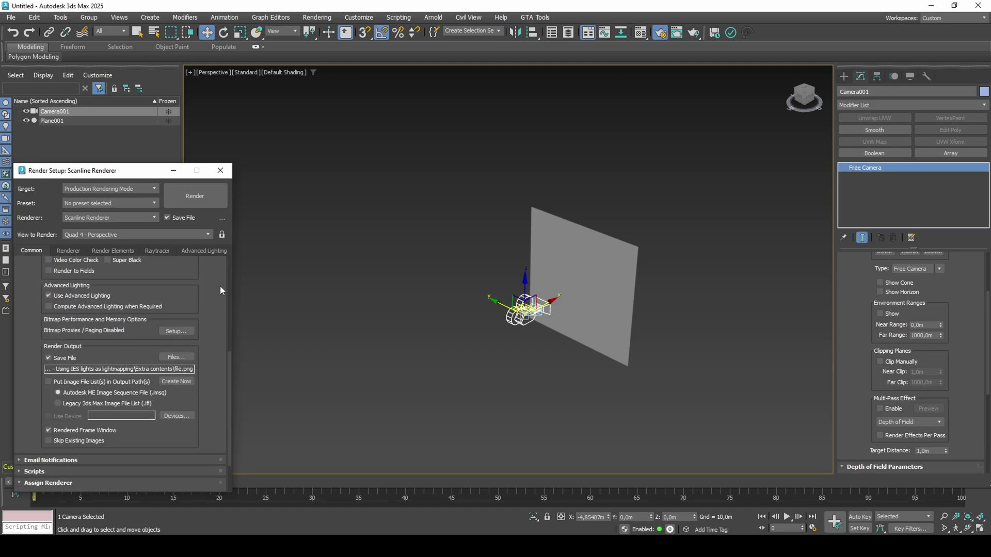
Show the four-viewport layout and switch the Front view to Camera001
{"action": "key", "text": "alt+w"}
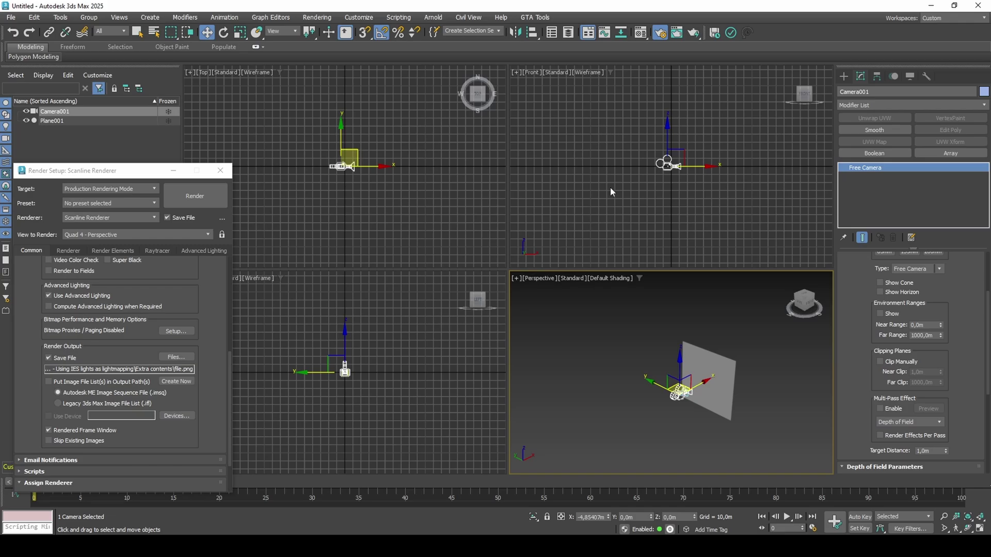
{"action": "right_click", "coordinate": [626, 175]}
{"action": "left_click", "coordinate": [534, 72]}
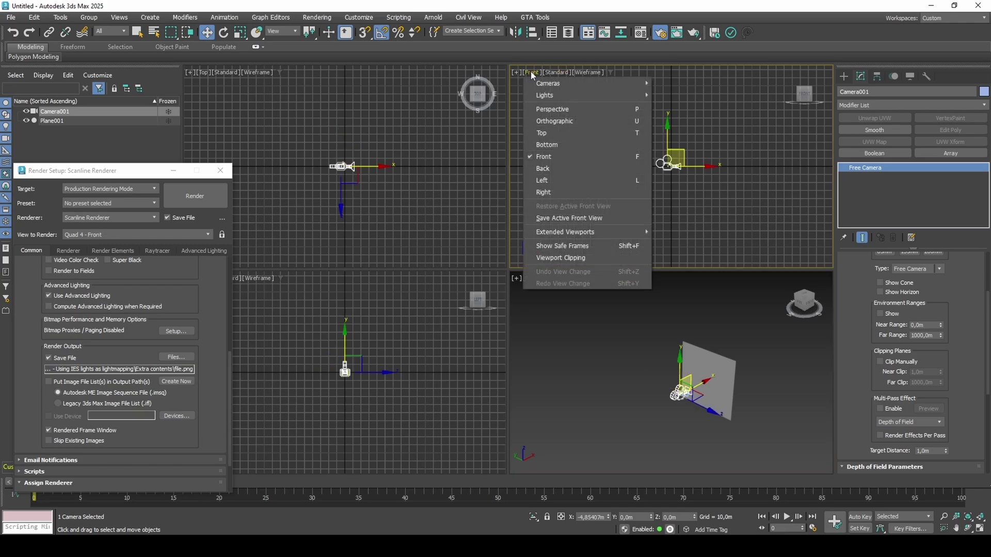
{"action": "mouse_move", "coordinate": [553, 84]}
{"action": "left_click", "coordinate": [673, 84]}
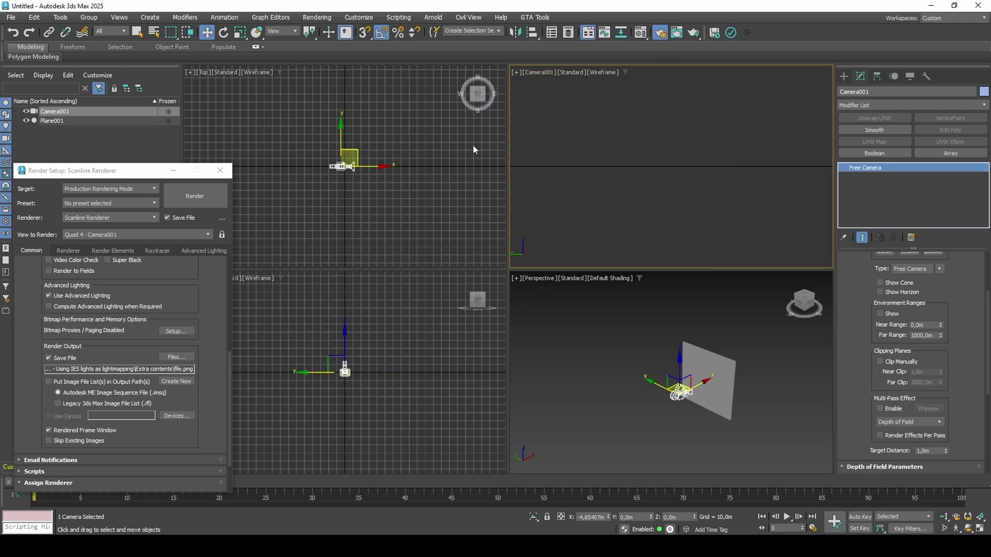
Lock the view to render to Quad 4 - Camera001 and maximize the perspective view
{"action": "left_click", "coordinate": [171, 234]}
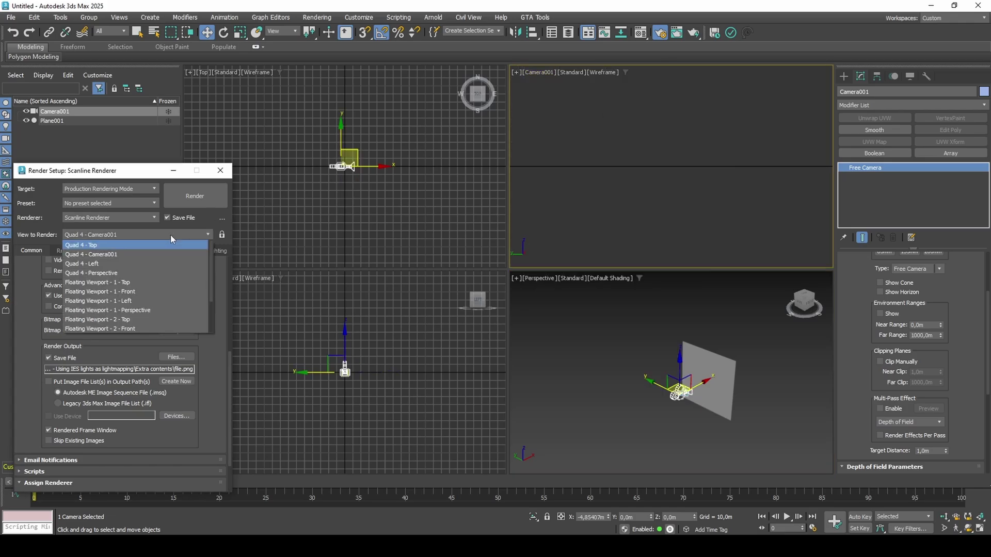
{"action": "left_click", "coordinate": [135, 254]}
{"action": "left_click", "coordinate": [222, 234]}
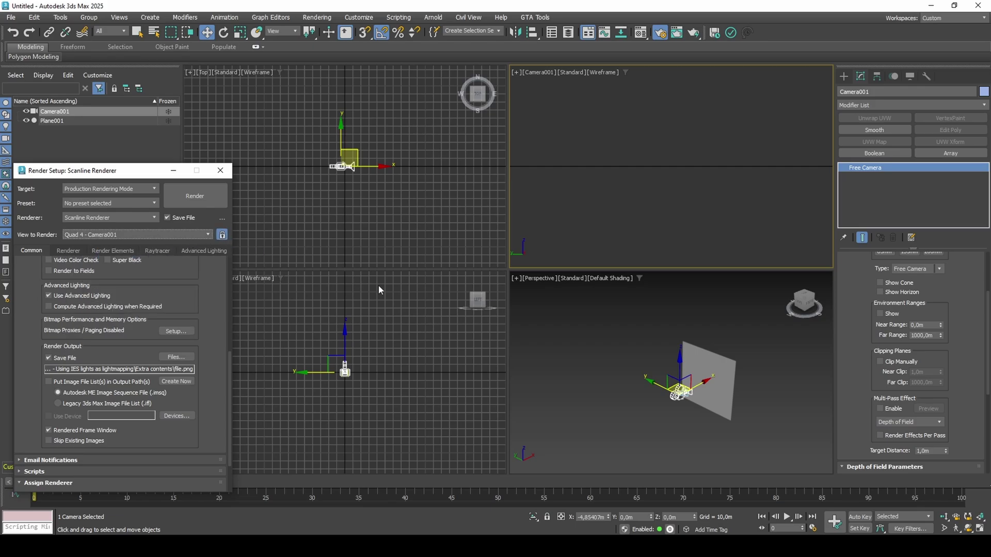
{"action": "right_click", "coordinate": [596, 343]}
{"action": "key", "text": "alt+w"}
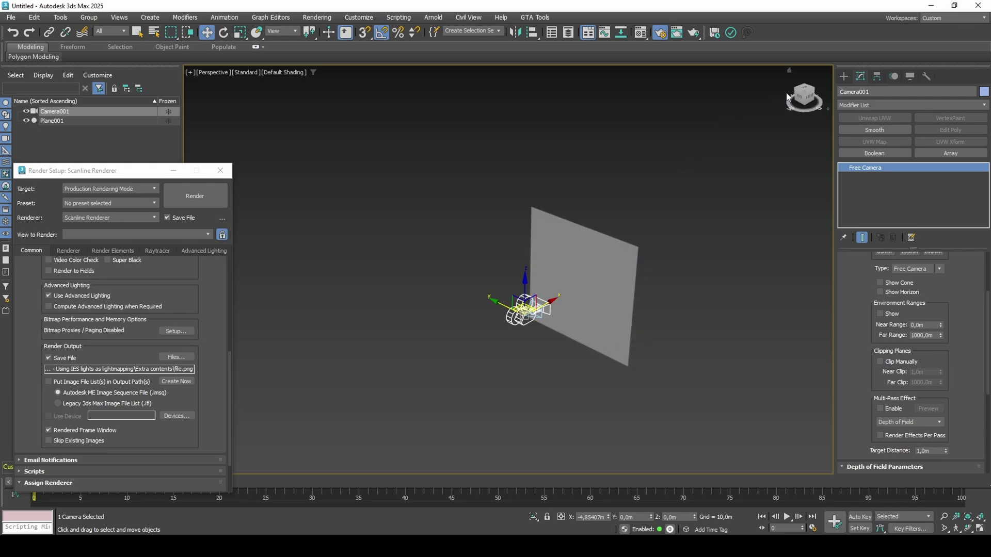
Create a photometric Free Light near the plane's centre, declining the Physical Camera Exposure Control
{"action": "left_click", "coordinate": [842, 79]}
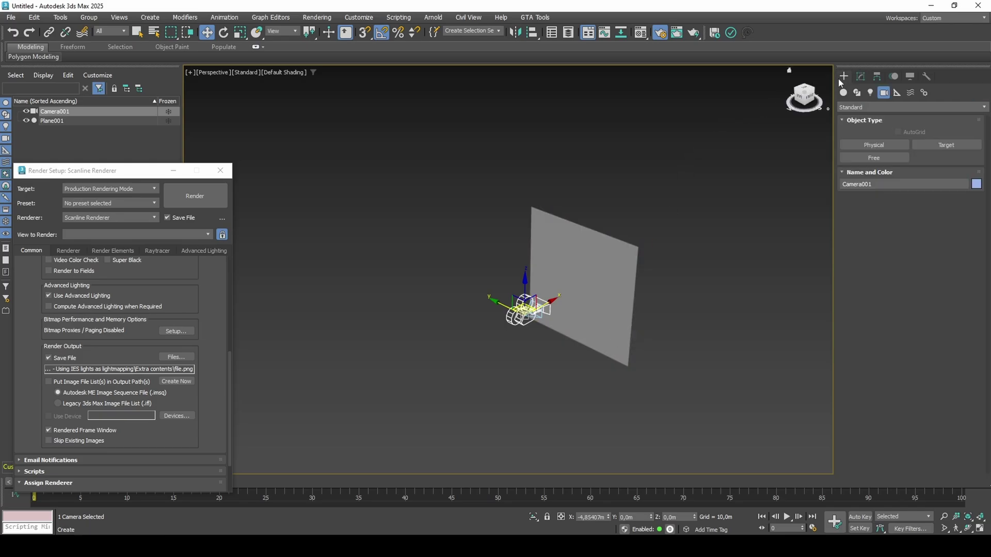
{"action": "left_click", "coordinate": [870, 93]}
{"action": "left_click", "coordinate": [925, 147]}
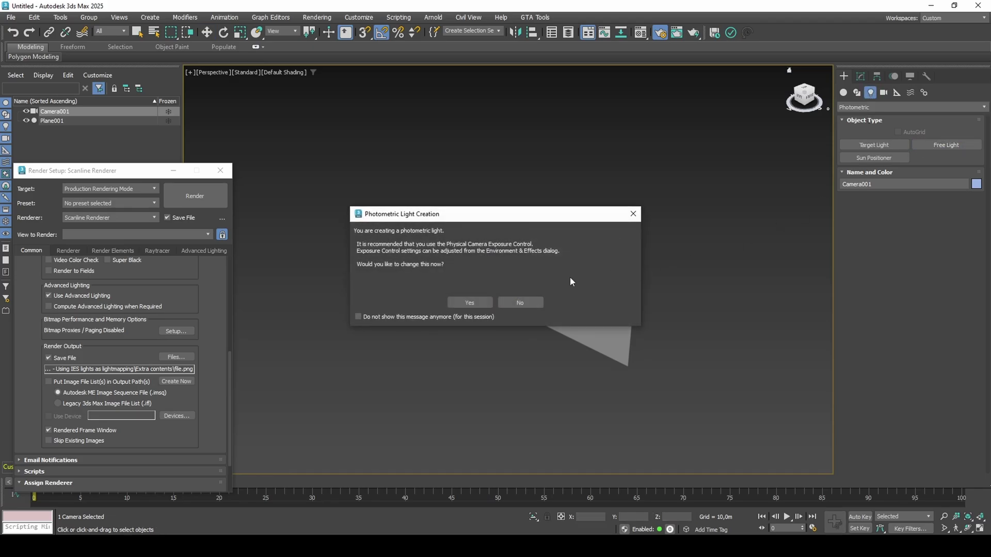
{"action": "left_click", "coordinate": [532, 302]}
{"action": "scroll", "coordinate": [565, 294], "scroll_direction": "up", "scroll_amount": 3}
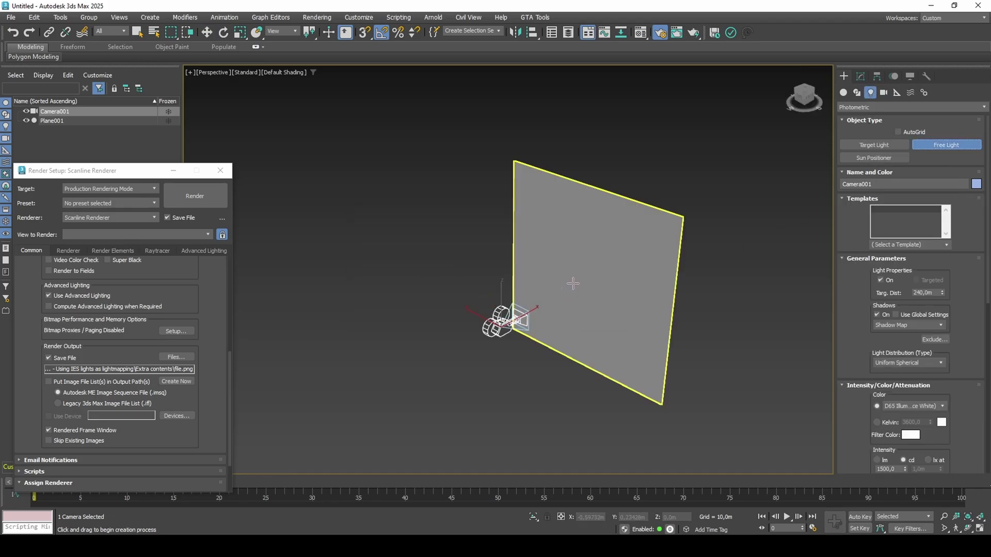
{"action": "left_click", "coordinate": [572, 284]}
{"action": "right_click", "coordinate": [572, 283]}
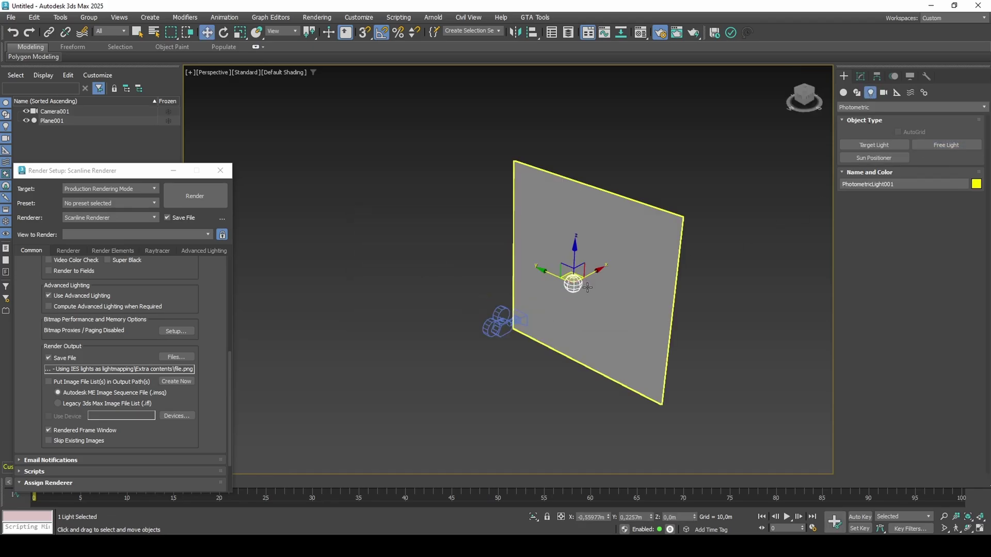
Reset the light's X and Y positions to 0, and move it about 0.09 m in front of the plane
{"action": "right_click", "coordinate": [607, 517]}
{"action": "right_click", "coordinate": [651, 517]}
{"action": "scroll", "coordinate": [592, 272], "scroll_direction": "up", "scroll_amount": 4}
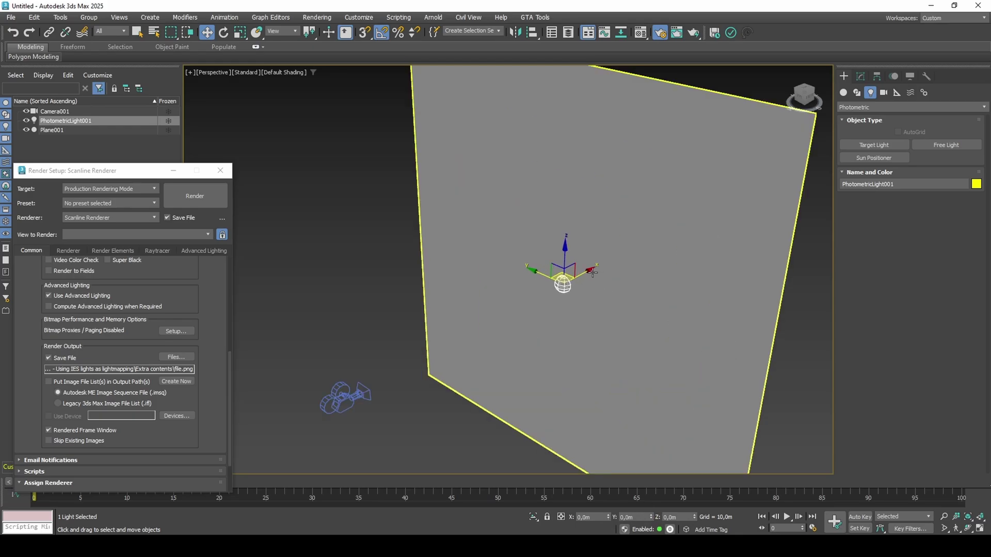
{"action": "left_click_drag", "start_coordinate": [593, 273], "coordinate": [589, 271]}
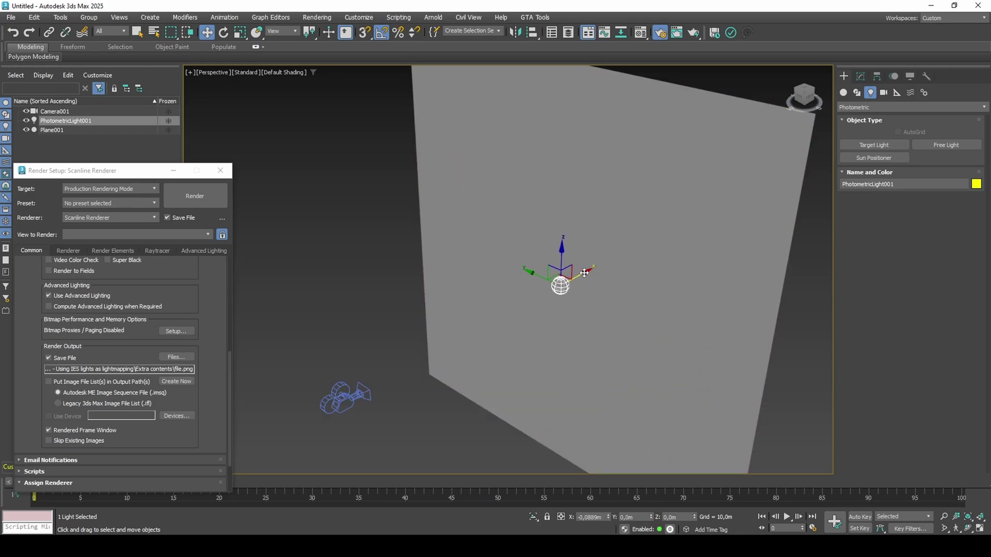
Switch the viewport to DX Mode and move the light closer to the plane, to X about -0.037 m
{"action": "left_click", "coordinate": [243, 75]}
{"action": "left_click", "coordinate": [274, 133]}
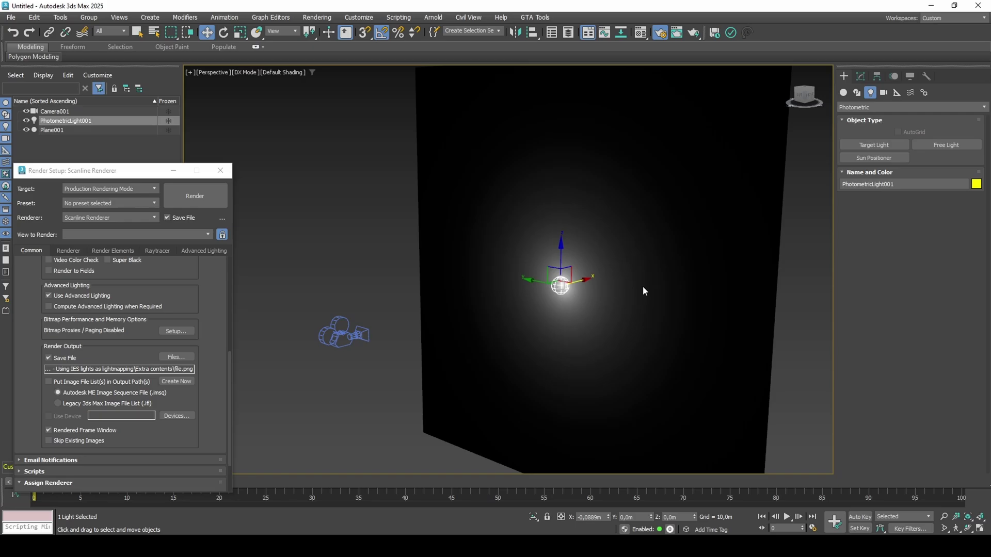
{"action": "scroll", "coordinate": [575, 283], "scroll_direction": "up", "scroll_amount": 5}
{"action": "left_click_drag", "start_coordinate": [548, 287], "coordinate": [558, 285]}
{"action": "scroll", "coordinate": [570, 278], "scroll_direction": "down", "scroll_amount": 5}
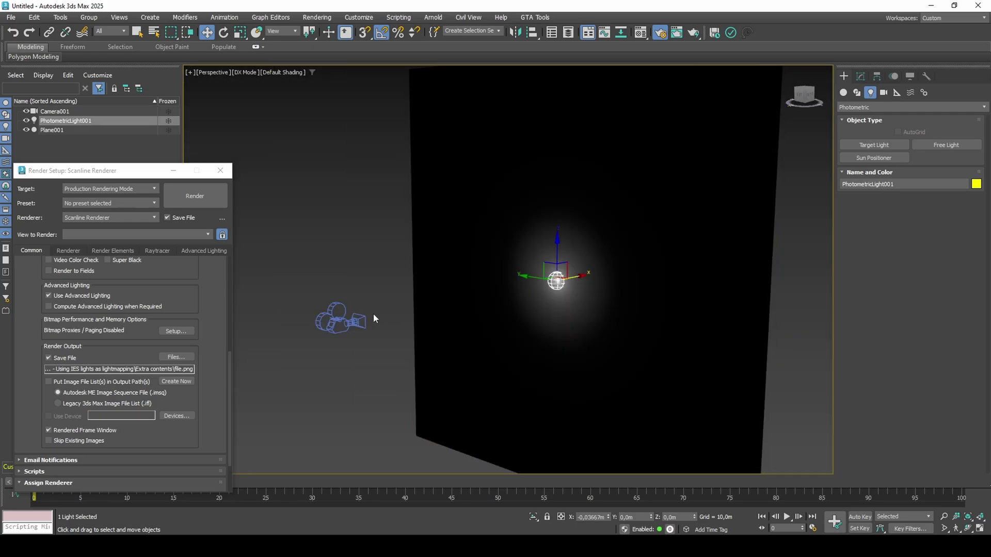
Render the camera's view of the lit plane and enlarge the rendered image for inspection
{"action": "left_click", "coordinate": [353, 321]}
{"action": "middle_click_drag", "start_coordinate": [551, 296], "coordinate": [574, 289], "text": "alt"}
{"action": "key", "text": "shift+q"}
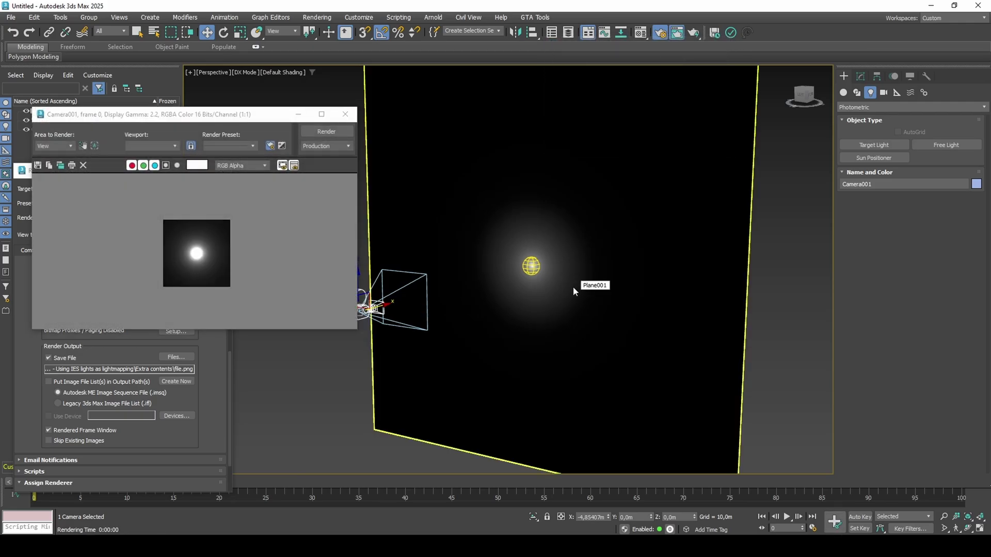
{"action": "scroll", "coordinate": [200, 269], "scroll_direction": "up", "scroll_amount": 1}
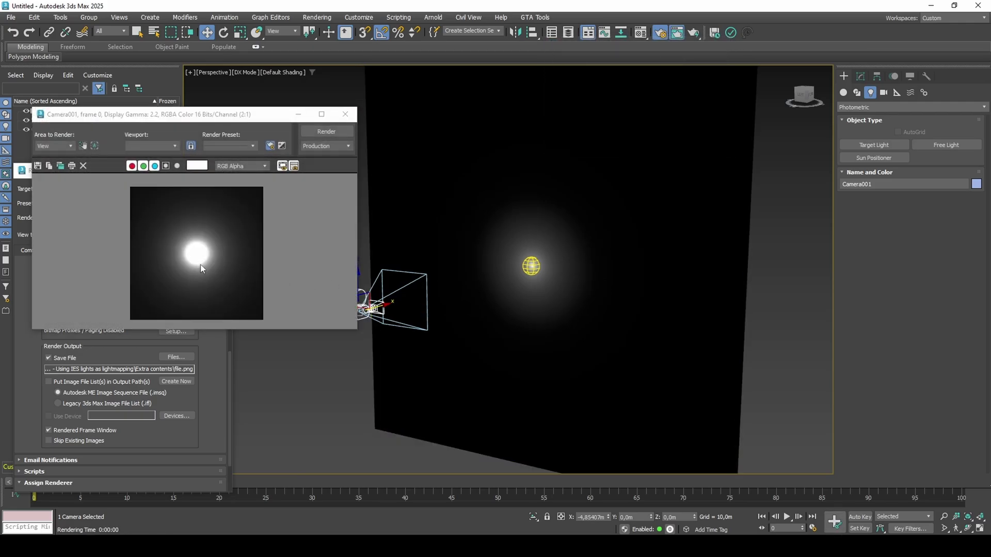
Enable percentage dimming on the photometric light and set it to 35%
{"action": "left_click", "coordinate": [531, 267]}
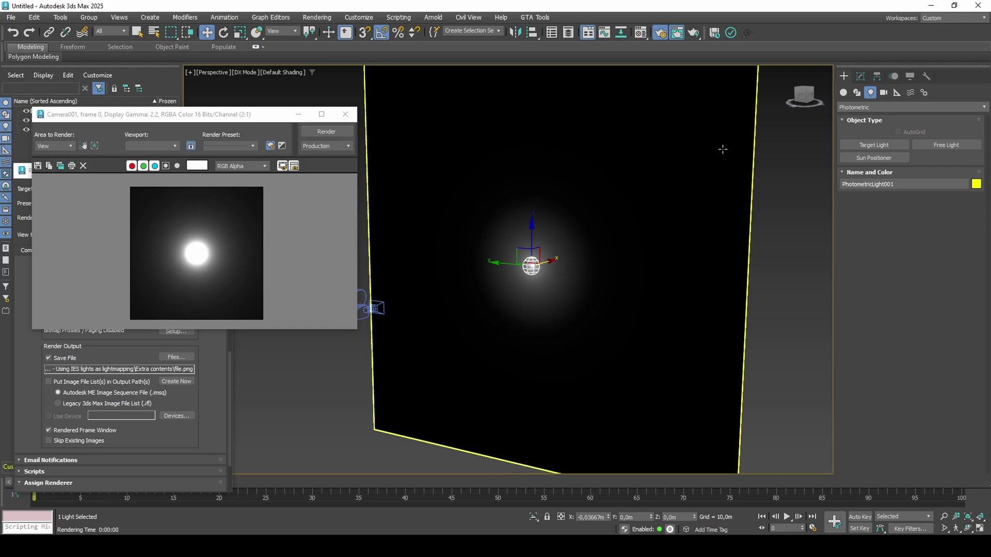
{"action": "left_click", "coordinate": [861, 76]}
{"action": "scroll", "coordinate": [945, 388], "scroll_direction": "down", "scroll_amount": 2}
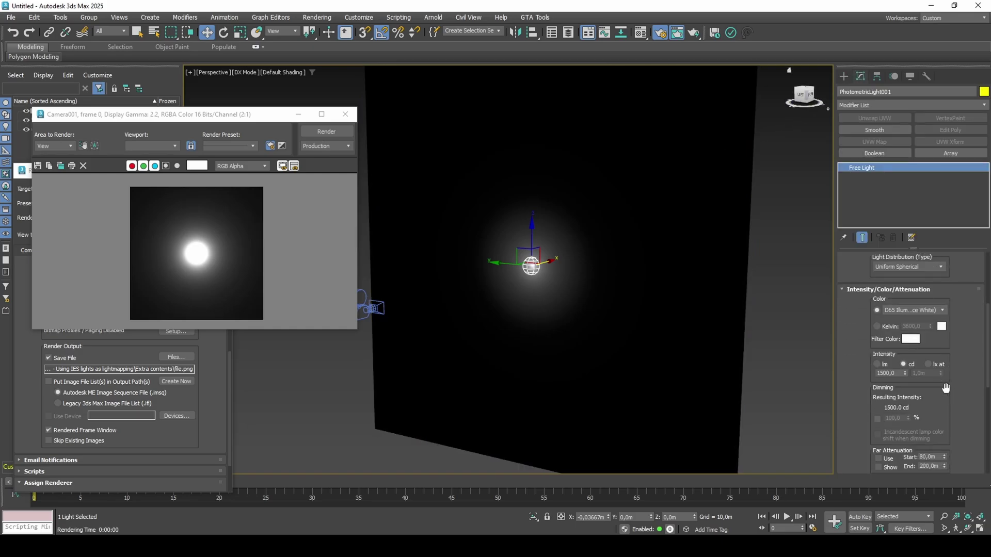
{"action": "left_click", "coordinate": [876, 419]}
{"action": "left_click", "coordinate": [908, 417]}
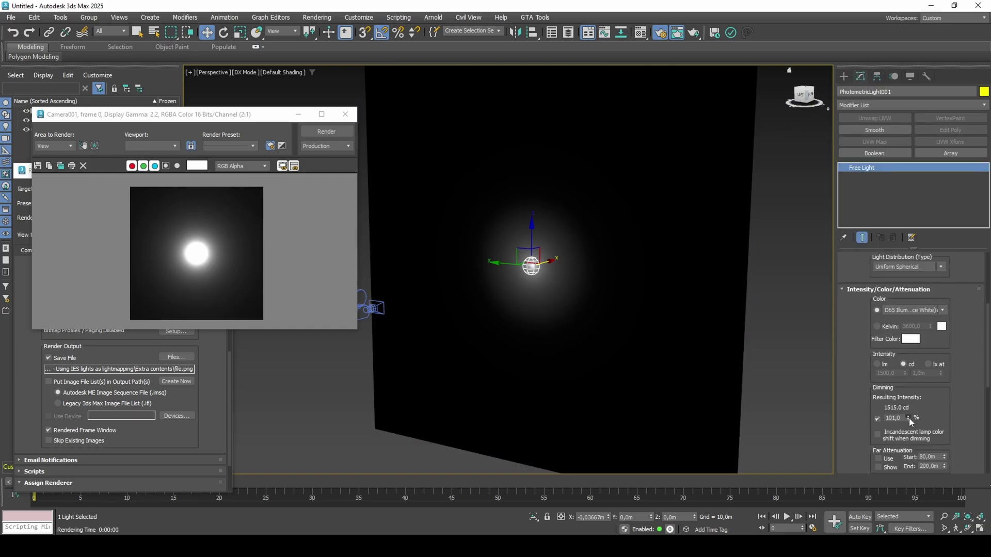
{"action": "left_click_drag", "start_coordinate": [910, 420], "coordinate": [957, 428]}
Render the dimmed light again, overwriting the existing file.png, and close the render setup
{"action": "key", "text": "shift+q"}
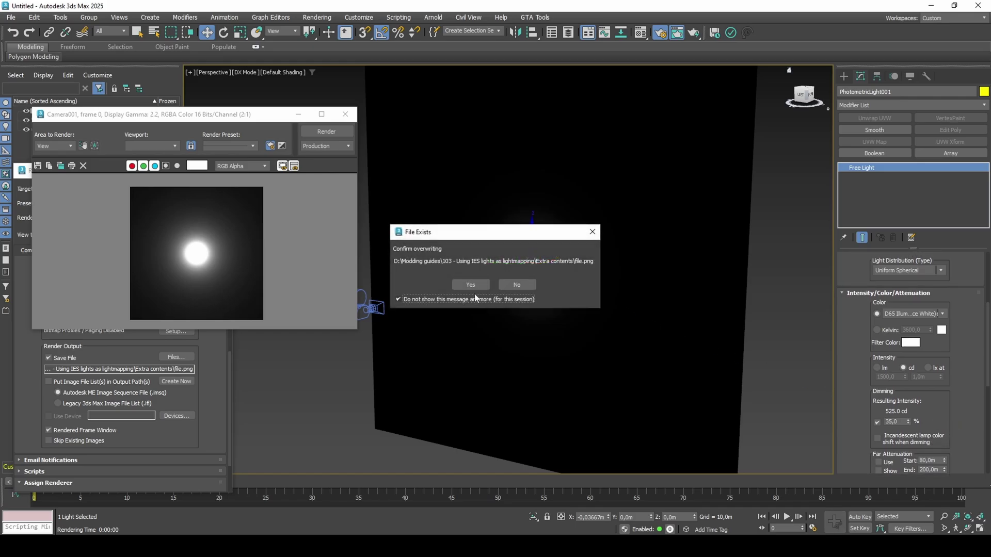
{"action": "left_click", "coordinate": [472, 284]}
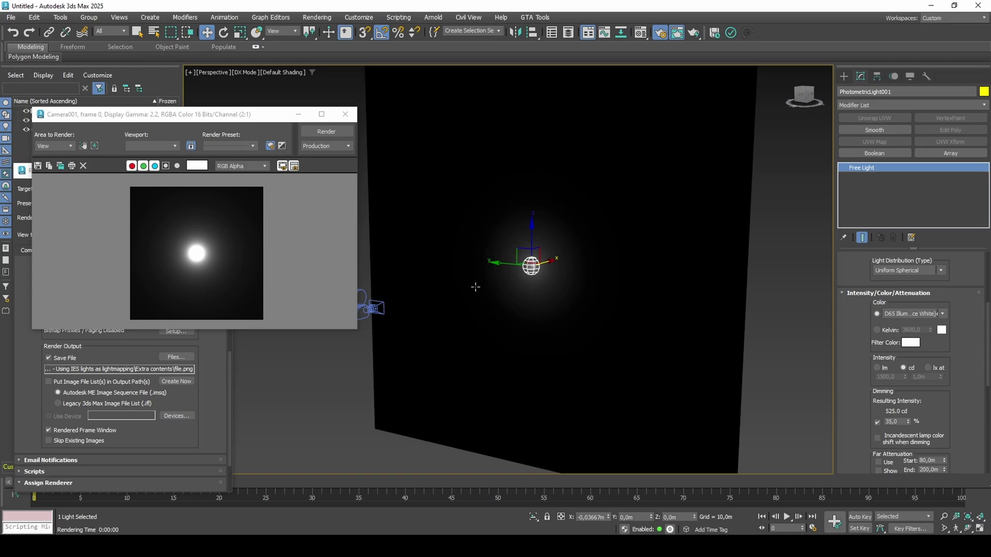
{"action": "left_click", "coordinate": [205, 364]}
{"action": "left_click", "coordinate": [220, 171]}
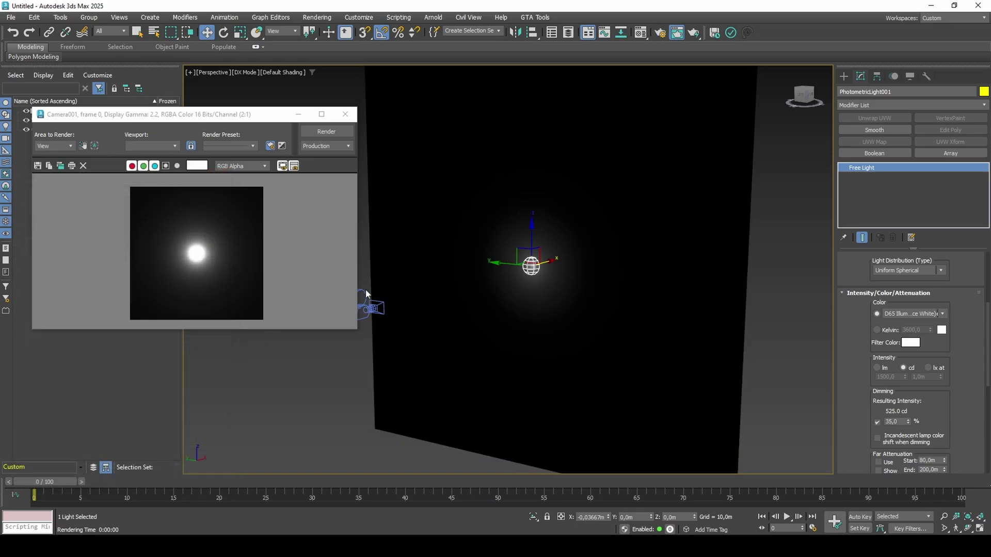
Move the camera closer to the plane, to X about -1.36 m, and render its view of the glow
{"action": "left_click", "coordinate": [373, 308]}
{"action": "middle_click_drag", "start_coordinate": [391, 302], "coordinate": [483, 302]}
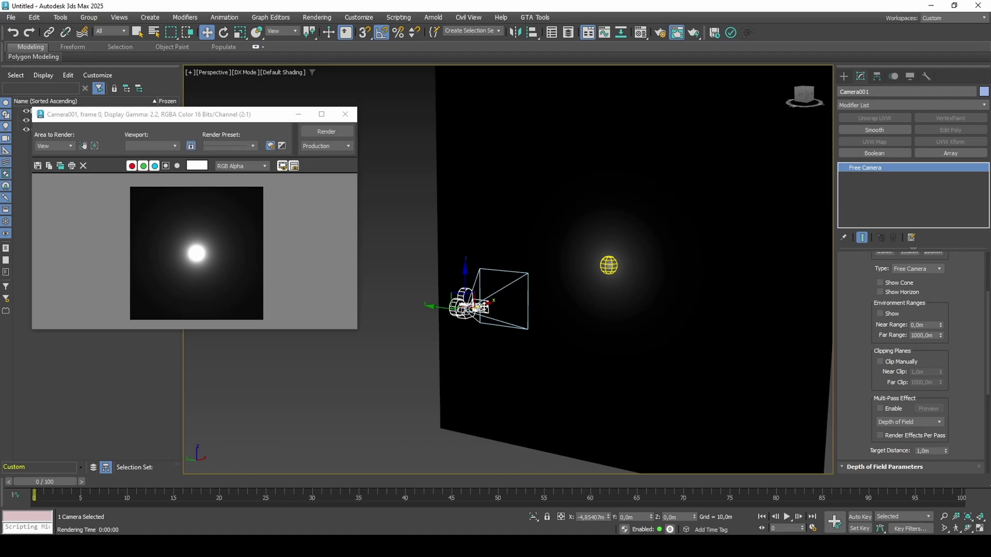
{"action": "left_click_drag", "start_coordinate": [482, 307], "coordinate": [592, 272]}
{"action": "key", "text": "shift+q"}
{"action": "scroll", "coordinate": [608, 268], "scroll_direction": "up", "scroll_amount": 4}
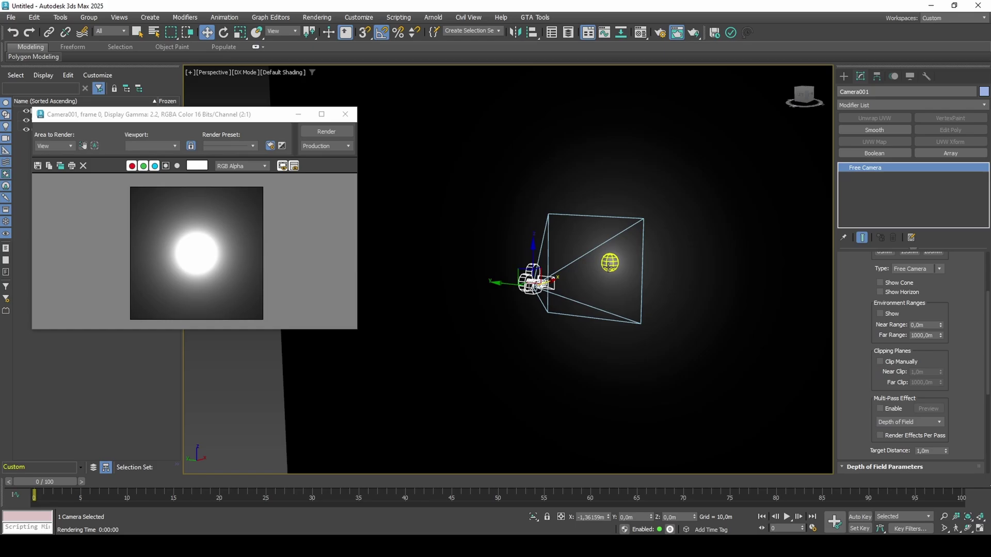
{"action": "scroll", "coordinate": [609, 266], "scroll_direction": "up", "scroll_amount": 2}
{"action": "key", "text": "shift+q"}
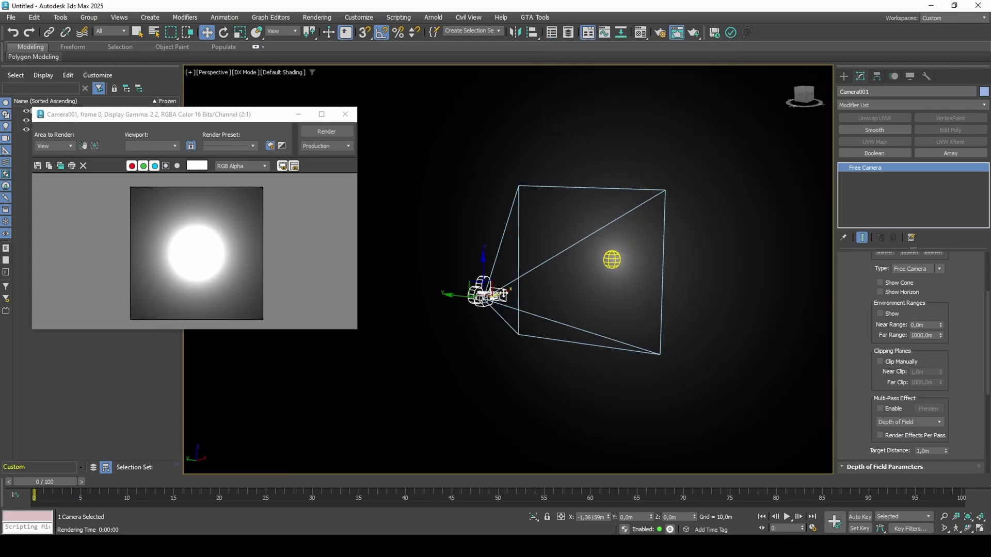
Nudge the camera slightly further toward the light and render the enlarged glow again
{"action": "left_click_drag", "start_coordinate": [503, 293], "coordinate": [520, 292]}
{"action": "key", "text": "shift+q"}
{"action": "key", "text": "shift+q"}
{"action": "key", "text": "shift+q"}
{"action": "key", "text": "shift+q"}
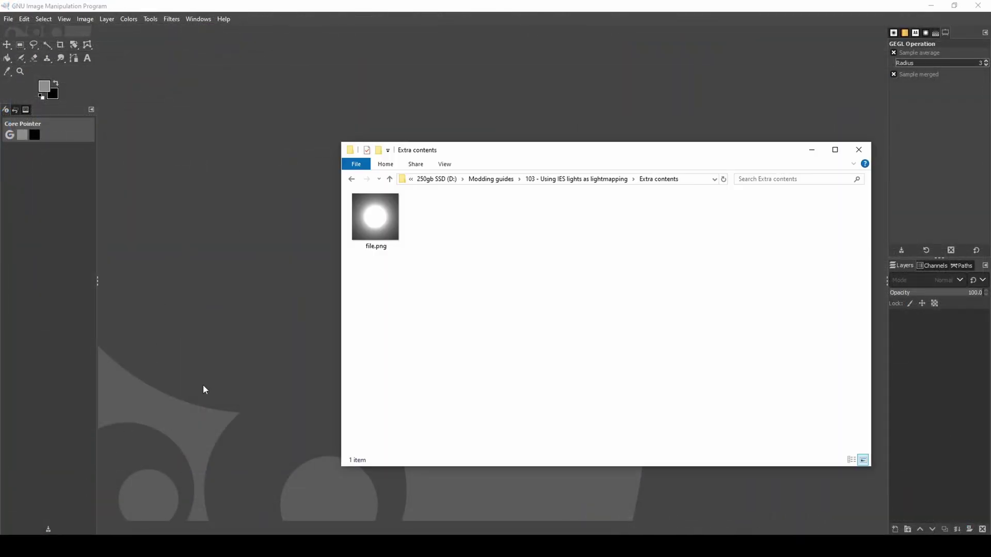
Switch to GIMP, open file.png there, and add a new transparent layer beneath the image layer
{"action": "left_click_drag", "start_coordinate": [376, 216], "coordinate": [309, 228]}
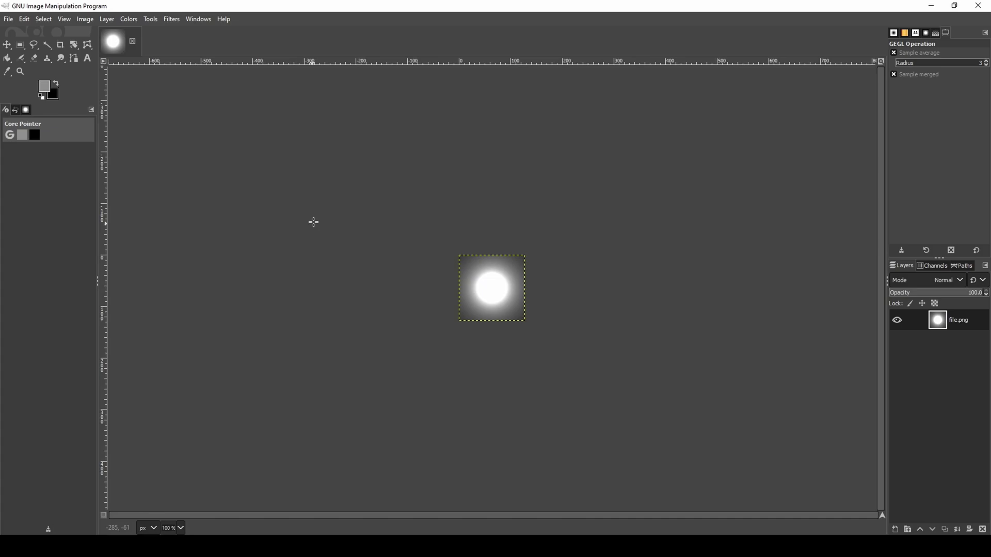
{"action": "left_click", "coordinate": [901, 527]}
{"action": "left_click", "coordinate": [908, 522]}
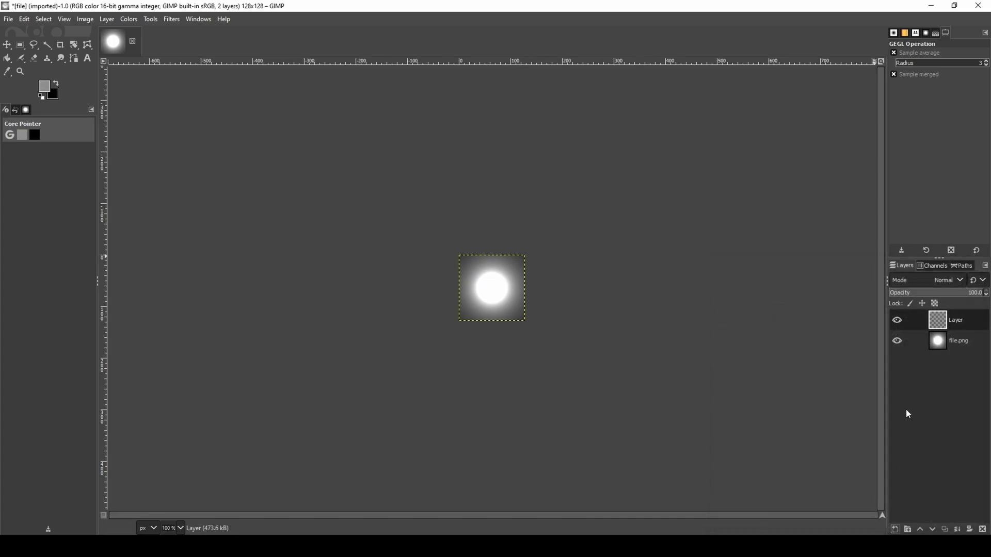
{"action": "left_click_drag", "start_coordinate": [952, 320], "coordinate": [951, 361]}
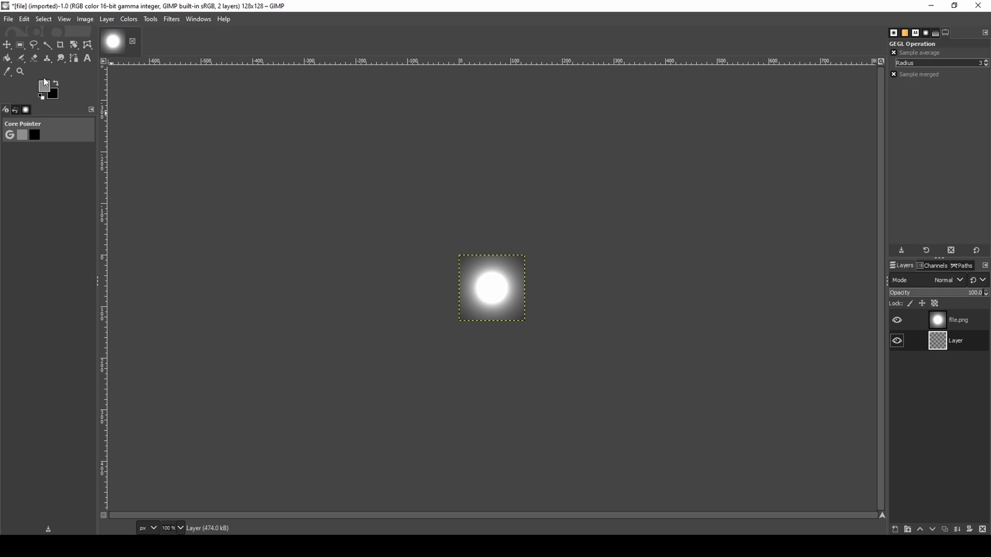
Set the foreground color to blue 265de1 and bucket-fill the new lower layer with it
{"action": "left_click", "coordinate": [9, 60]}
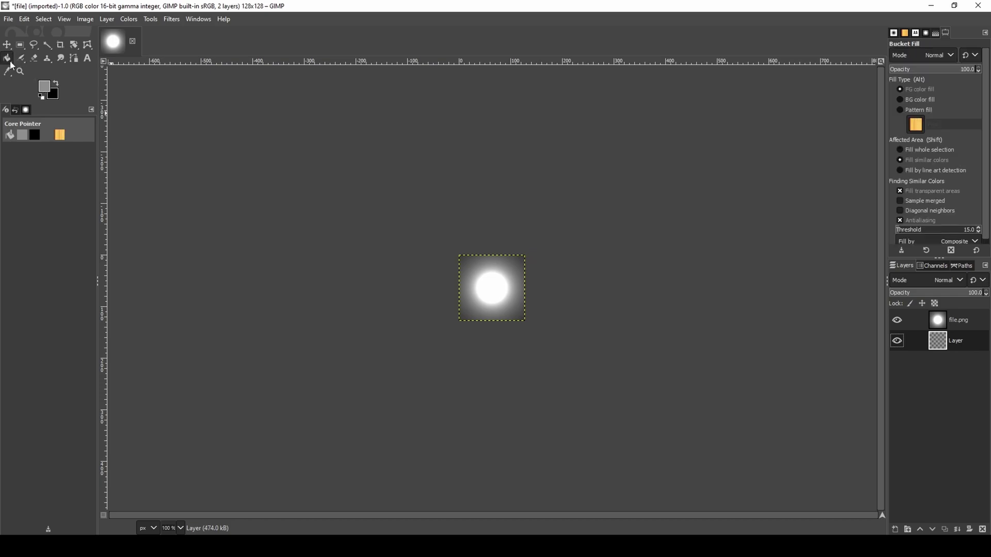
{"action": "left_click", "coordinate": [45, 87]}
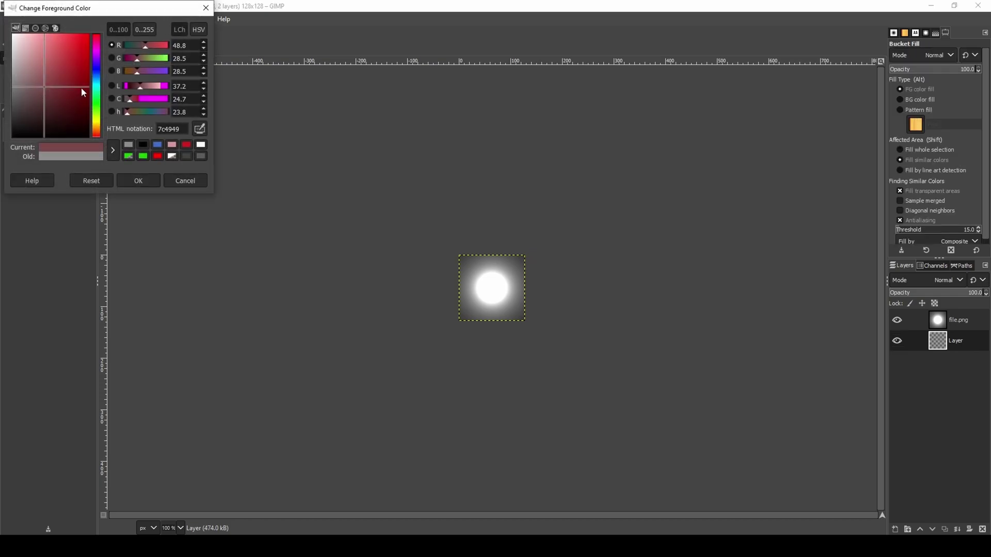
{"action": "left_click", "coordinate": [96, 74]}
{"action": "left_click_drag", "start_coordinate": [83, 68], "coordinate": [77, 46]}
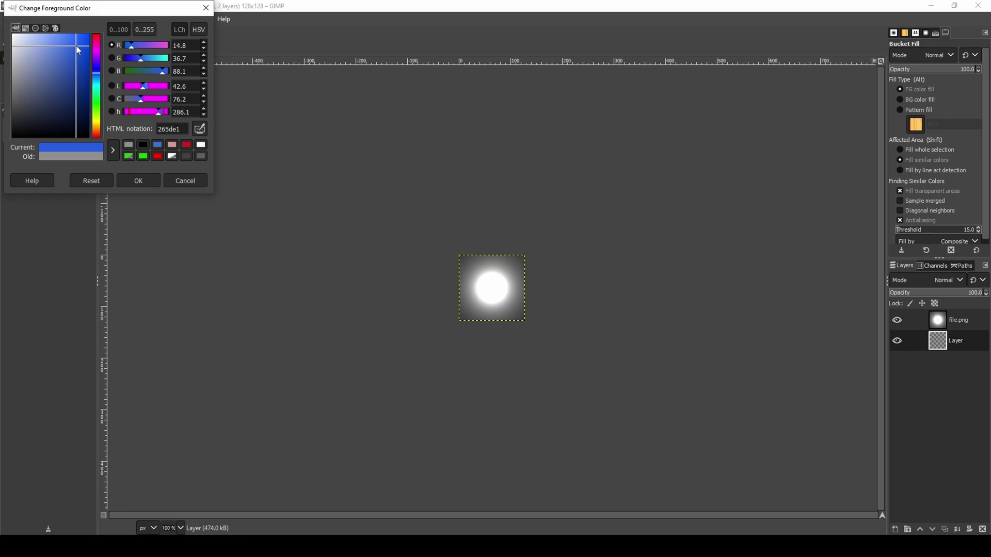
{"action": "left_click", "coordinate": [138, 181]}
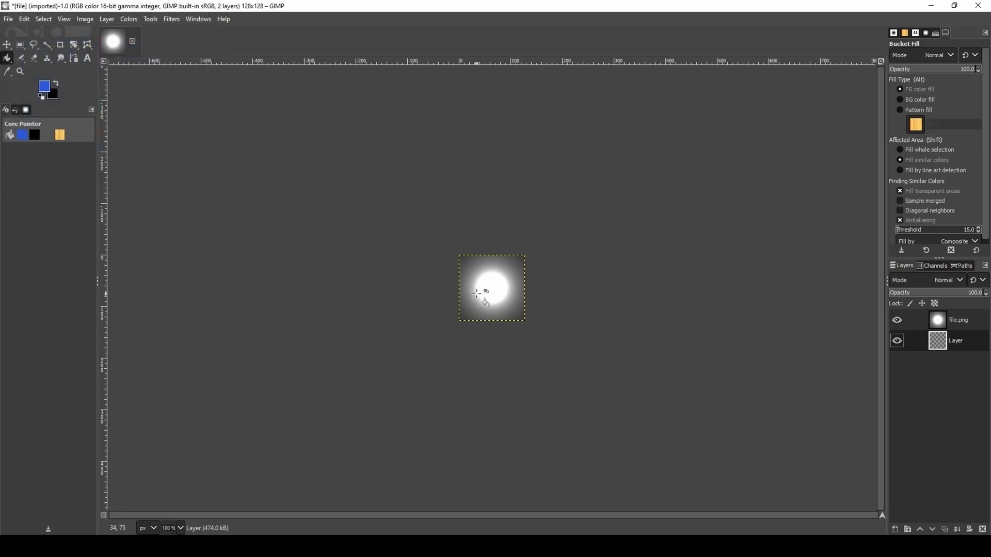
{"action": "left_click", "coordinate": [477, 294]}
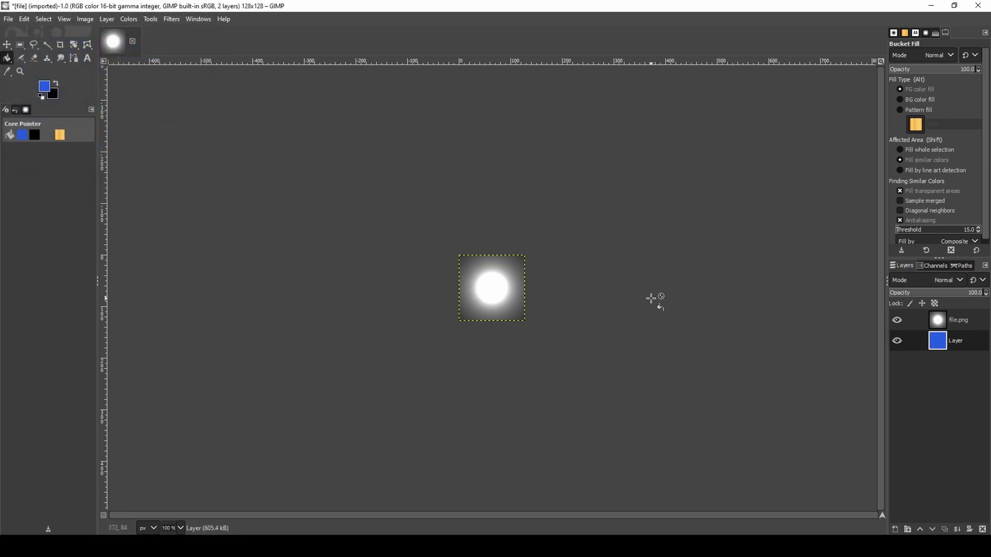
Start Color to Alpha on the file.png layer and choose black as the color made transparent
{"action": "left_click", "coordinate": [935, 324]}
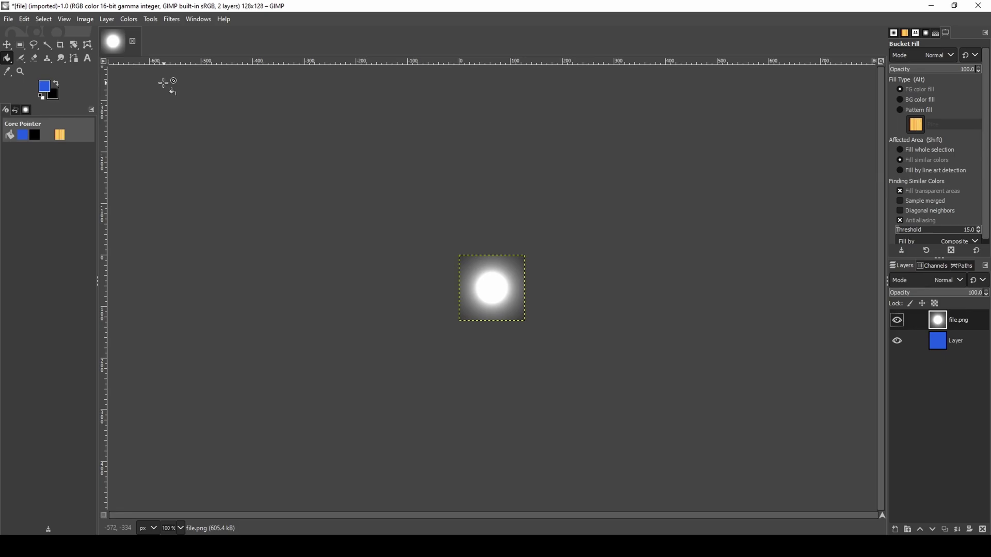
{"action": "left_click", "coordinate": [7, 45]}
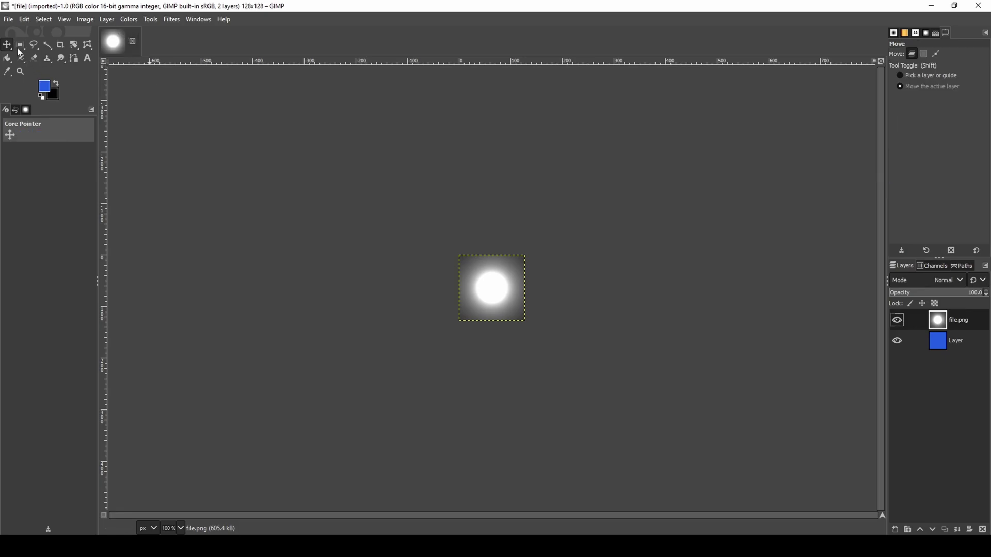
{"action": "left_click", "coordinate": [111, 20]}
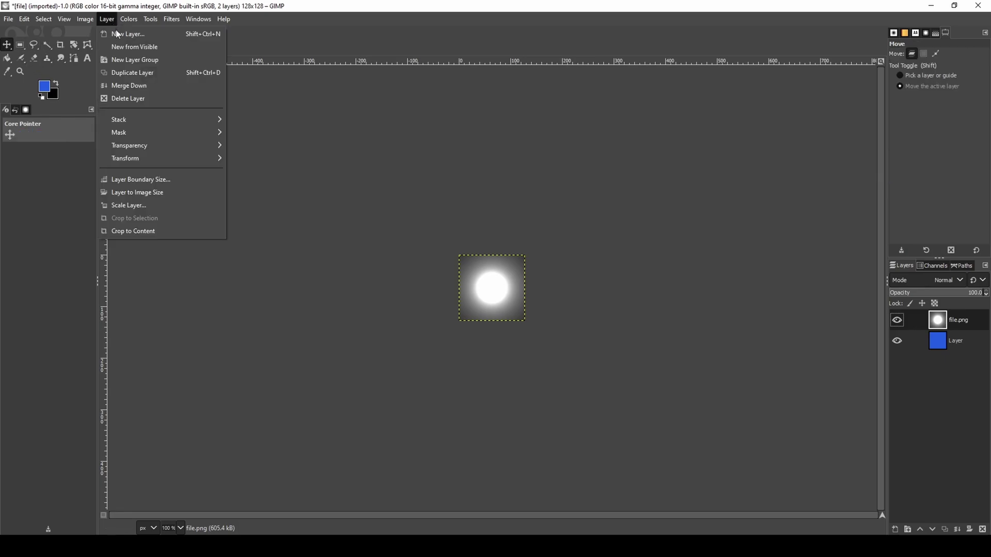
{"action": "mouse_move", "coordinate": [160, 148]}
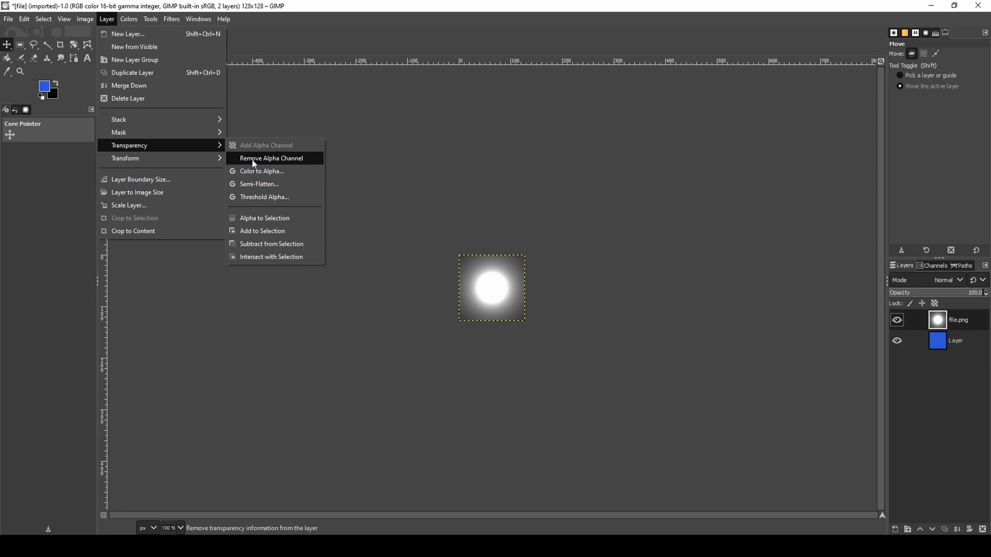
{"action": "left_click", "coordinate": [266, 171]}
{"action": "scroll", "coordinate": [472, 285], "scroll_direction": "up", "scroll_amount": 5, "text": "ctrl"}
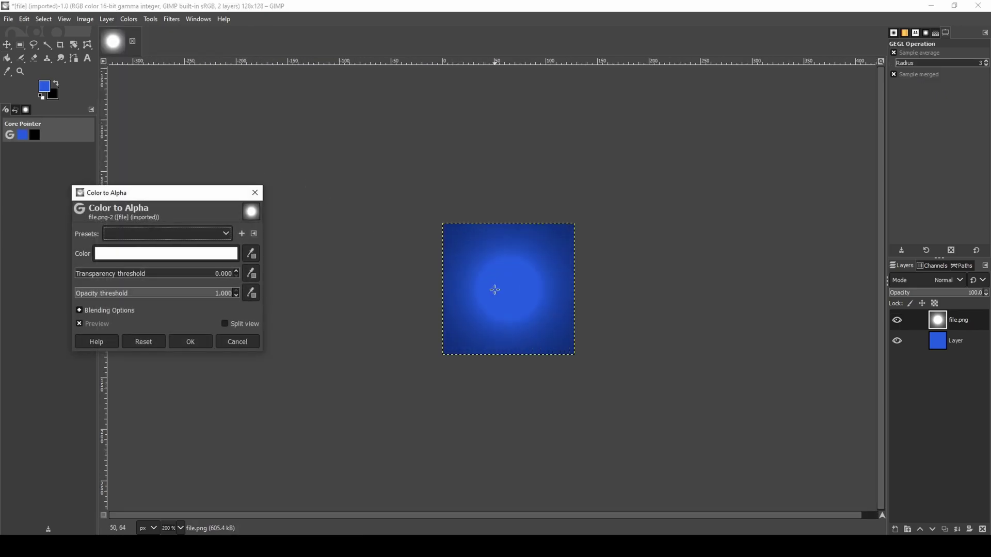
{"action": "left_click", "coordinate": [165, 254]}
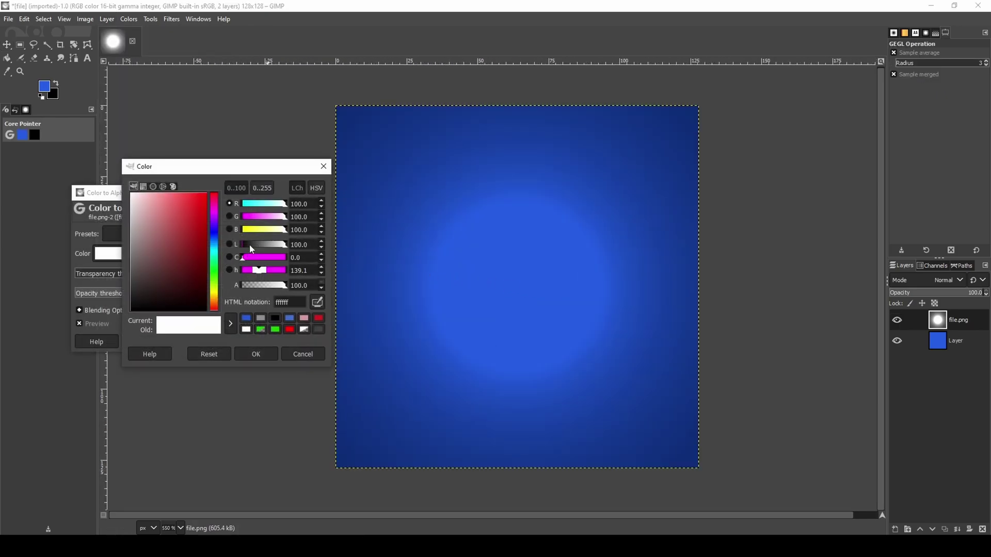
{"action": "left_click_drag", "start_coordinate": [249, 244], "coordinate": [243, 245]}
{"action": "left_click", "coordinate": [268, 349]}
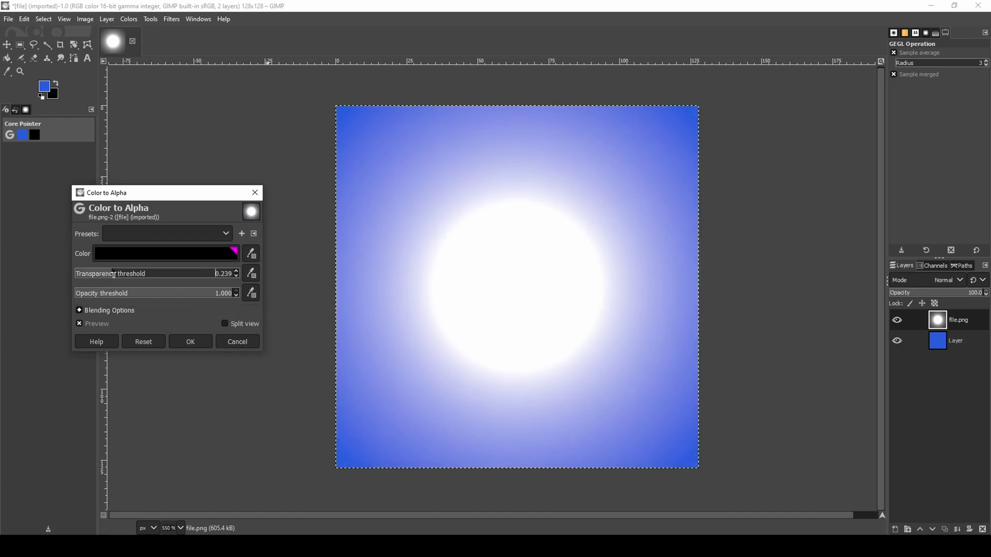
Try different transparency and opacity thresholds for the black Color to Alpha conversion and apply it
{"action": "left_click_drag", "start_coordinate": [105, 275], "coordinate": [110, 295]}
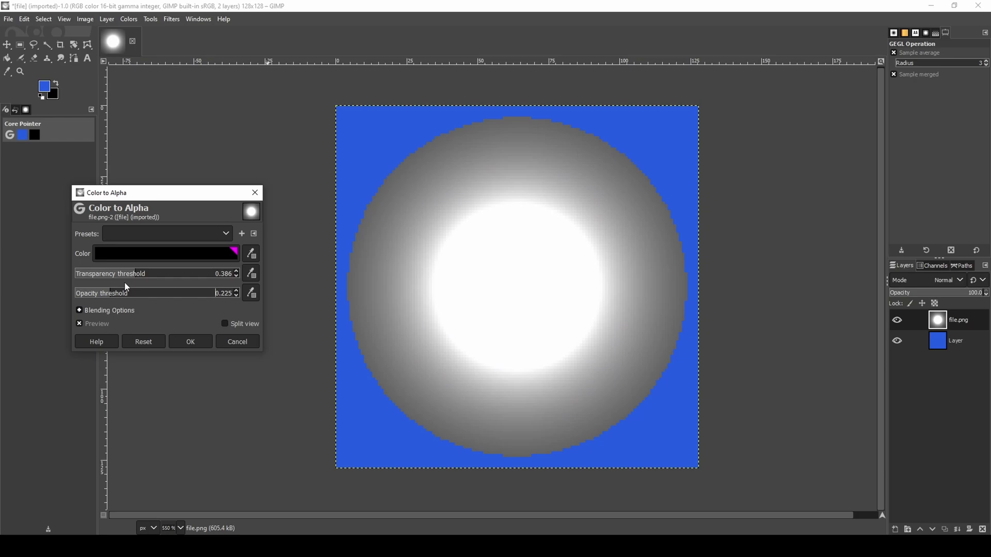
{"action": "left_click", "coordinate": [133, 275]}
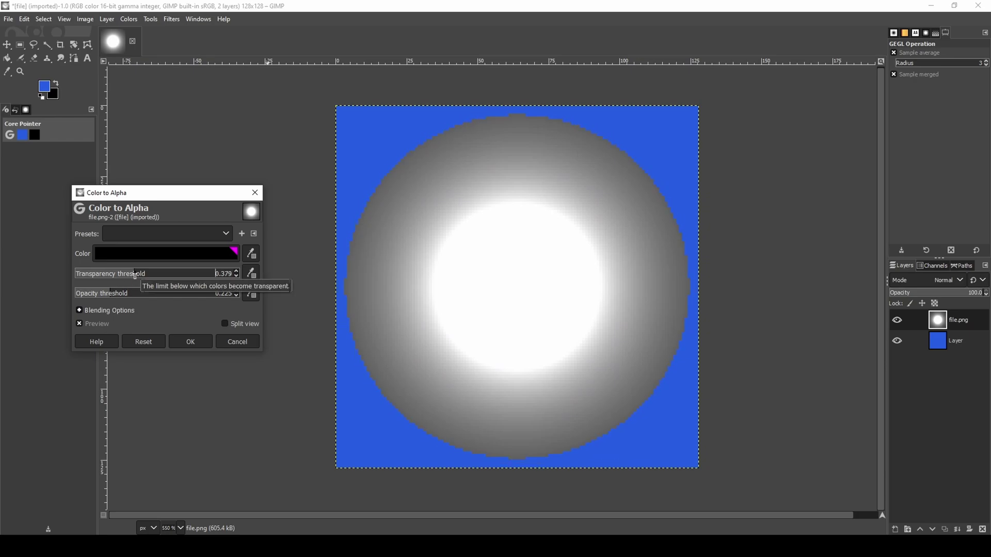
{"action": "left_click_drag", "start_coordinate": [129, 294], "coordinate": [260, 293]}
{"action": "left_click", "coordinate": [206, 343]}
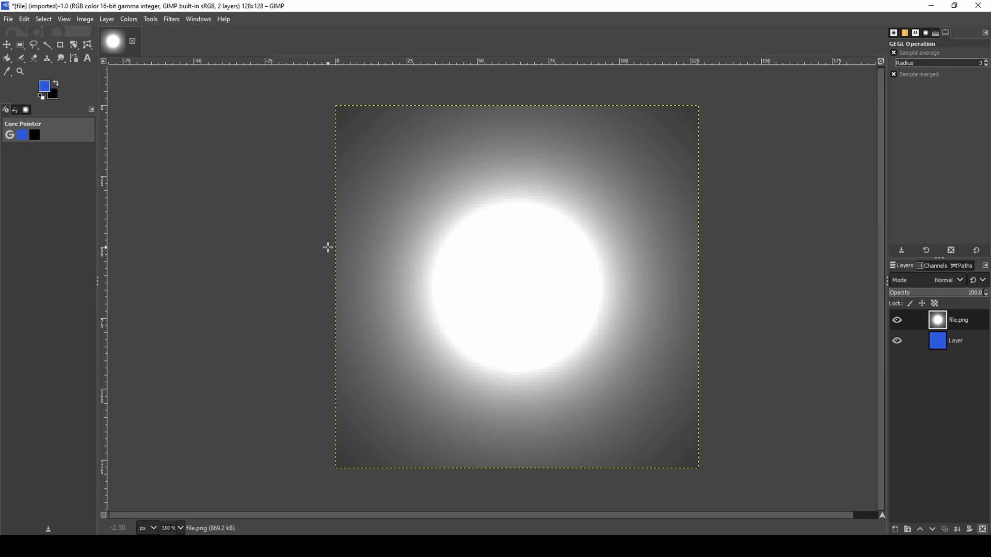
Darken the glow's edges with Levels, using a low input of 37.18 and a gamma of 1.00
{"action": "left_click", "coordinate": [130, 23]}
{"action": "left_click", "coordinate": [147, 148]}
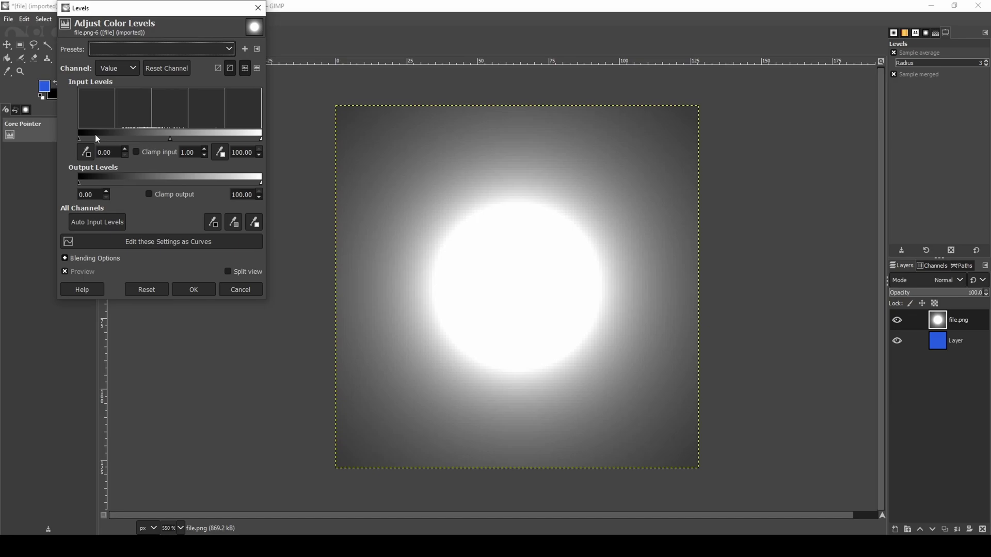
{"action": "left_click_drag", "start_coordinate": [79, 137], "coordinate": [146, 139]}
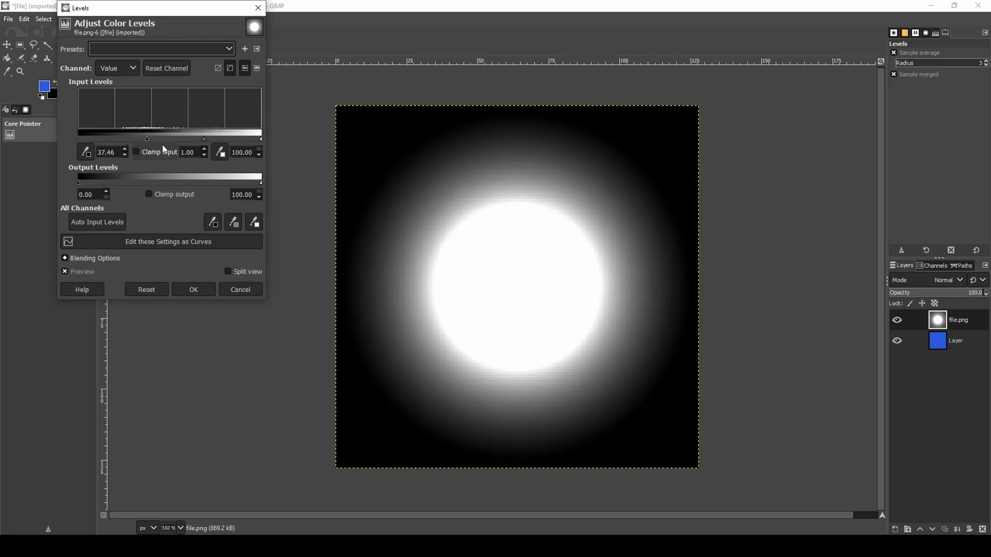
{"action": "mouse_move", "coordinate": [206, 142]}
{"action": "left_mouse_down"}
{"action": "mouse_move", "coordinate": [144, 138]}
{"action": "mouse_move", "coordinate": [178, 140]}
{"action": "left_mouse_up"}
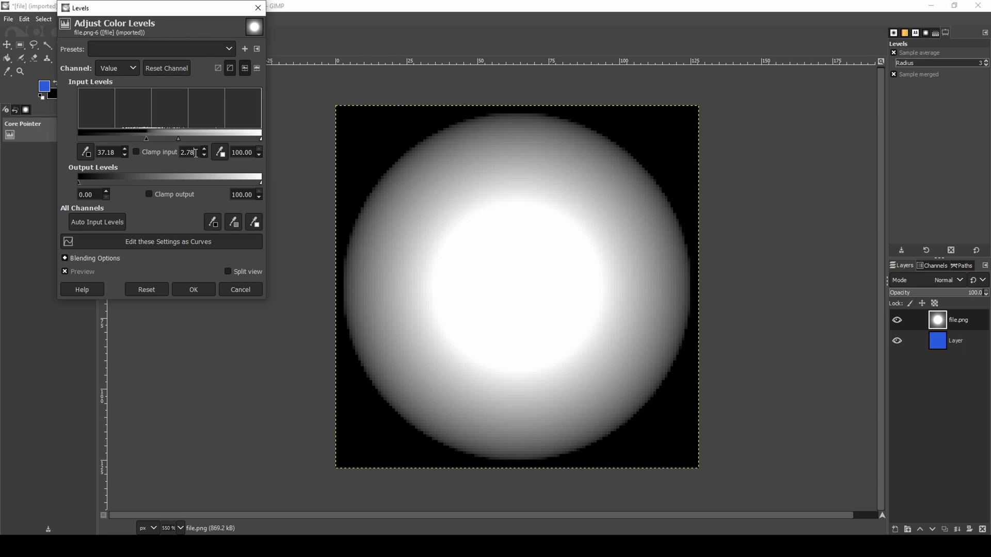
{"action": "triple_click", "coordinate": [190, 153]}
{"action": "type", "text": "1"}
{"action": "key", "text": "Return"}
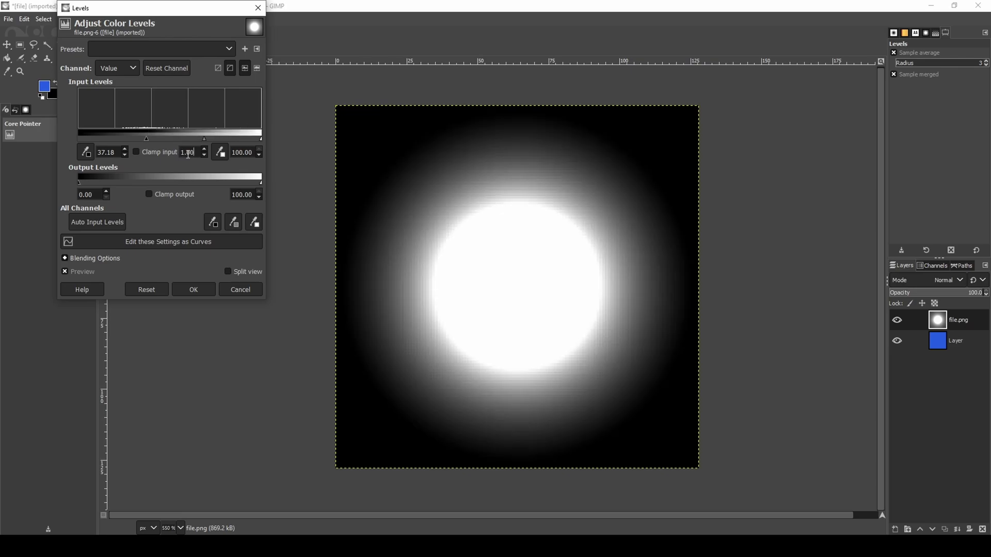
{"action": "left_click", "coordinate": [198, 290]}
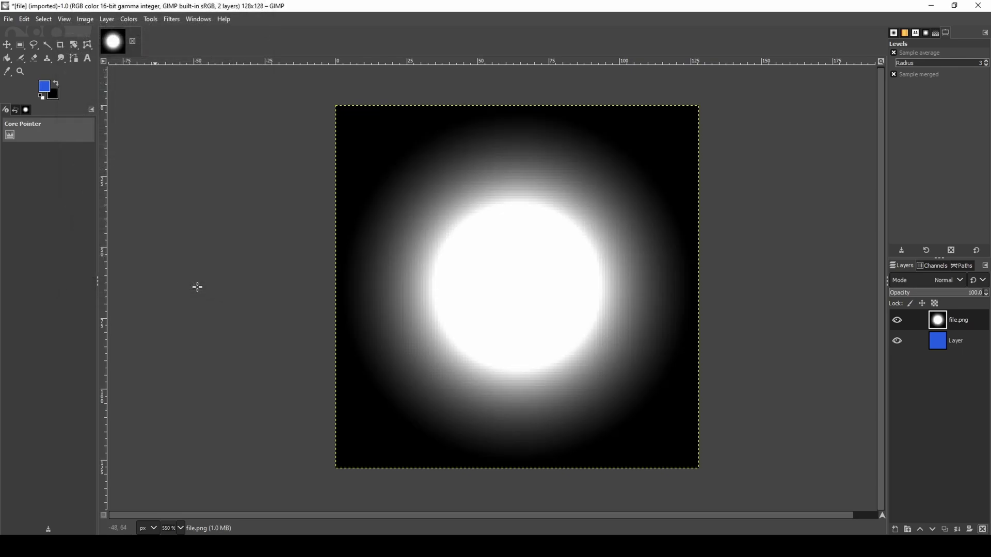
Apply Color to Alpha to the file.png layer with black 000000, transparency threshold 0.000 and opacity threshold 1.000
{"action": "left_click", "coordinate": [137, 19]}
{"action": "mouse_move", "coordinate": [116, 21]}
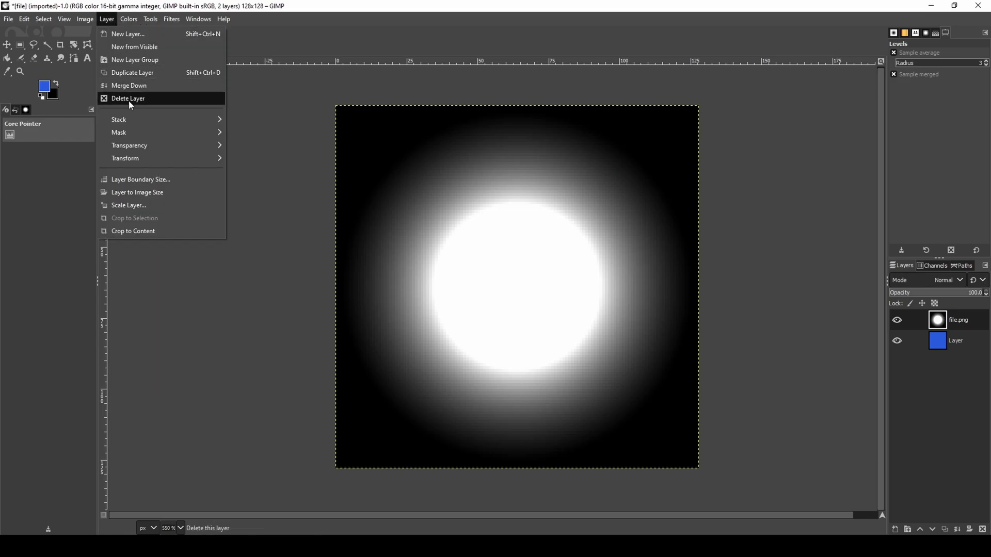
{"action": "mouse_move", "coordinate": [147, 146]}
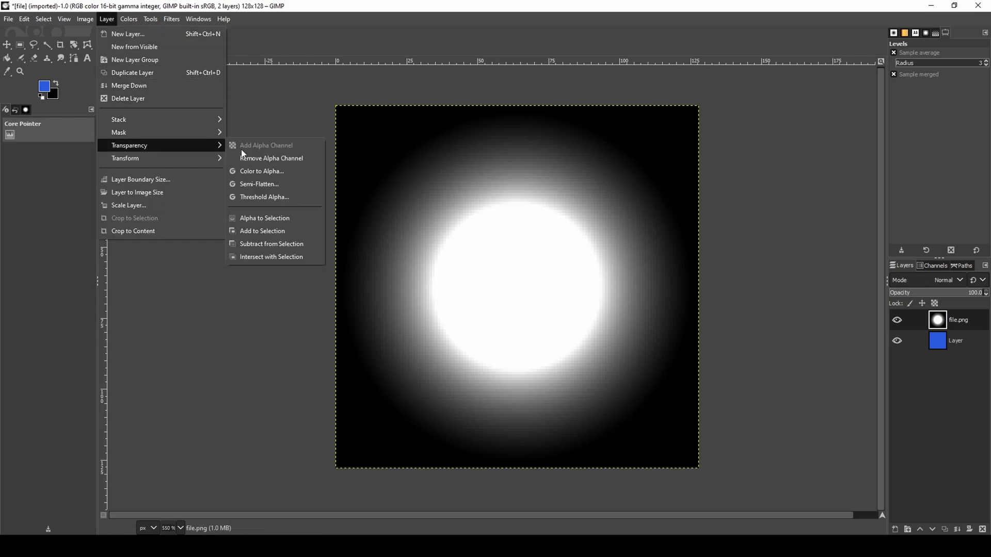
{"action": "left_click", "coordinate": [264, 171]}
{"action": "left_click", "coordinate": [231, 253]}
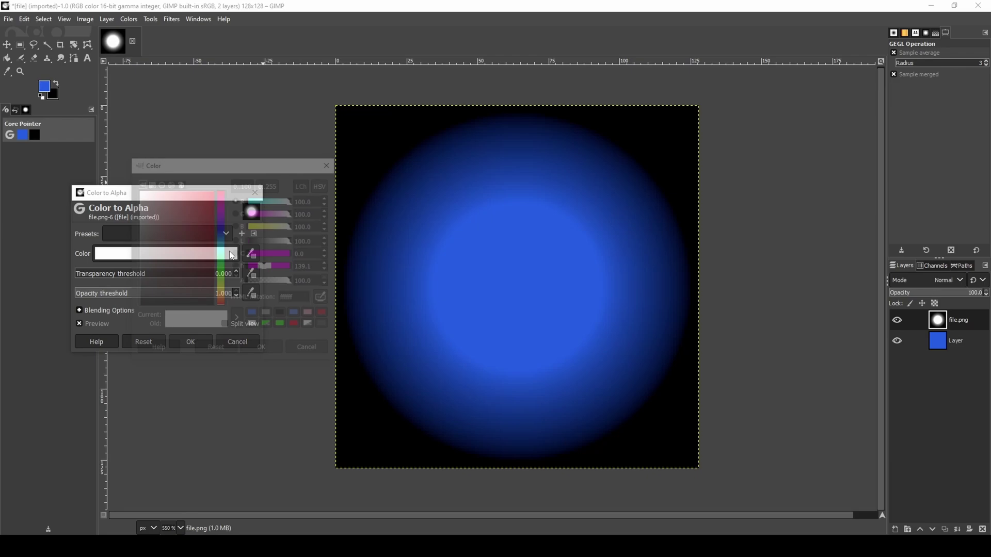
{"action": "left_click_drag", "start_coordinate": [251, 242], "coordinate": [247, 242]}
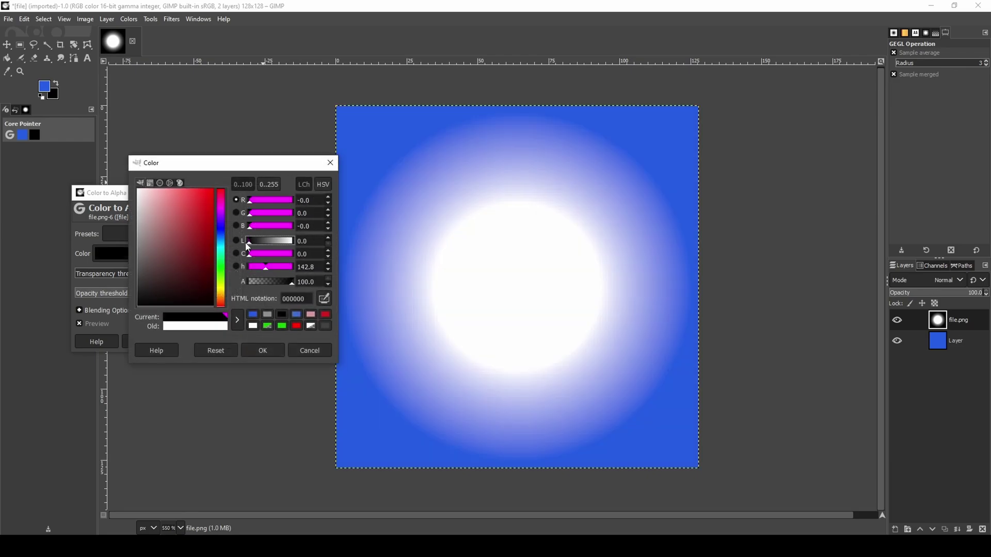
{"action": "left_click", "coordinate": [277, 351]}
{"action": "left_click_drag", "start_coordinate": [116, 276], "coordinate": [248, 301]}
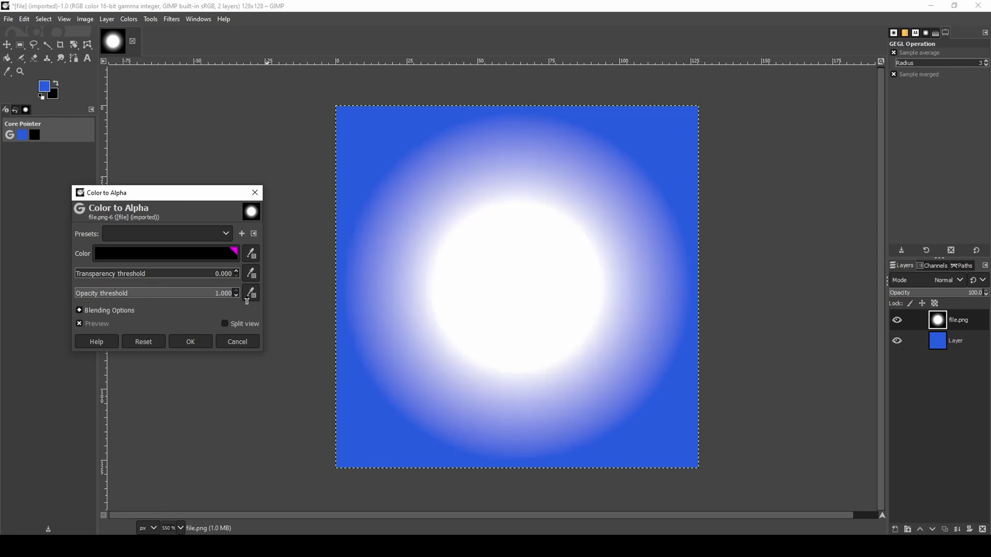
{"action": "left_click", "coordinate": [204, 345]}
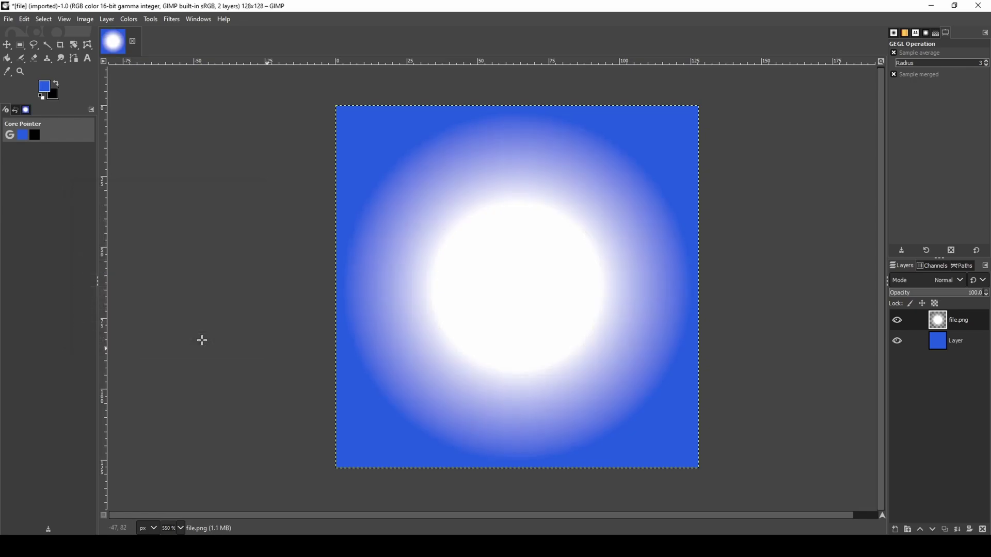
Hide the blue background layer and export the transparent glow as image.png in the Extra contents folder
{"action": "left_click", "coordinate": [896, 342]}
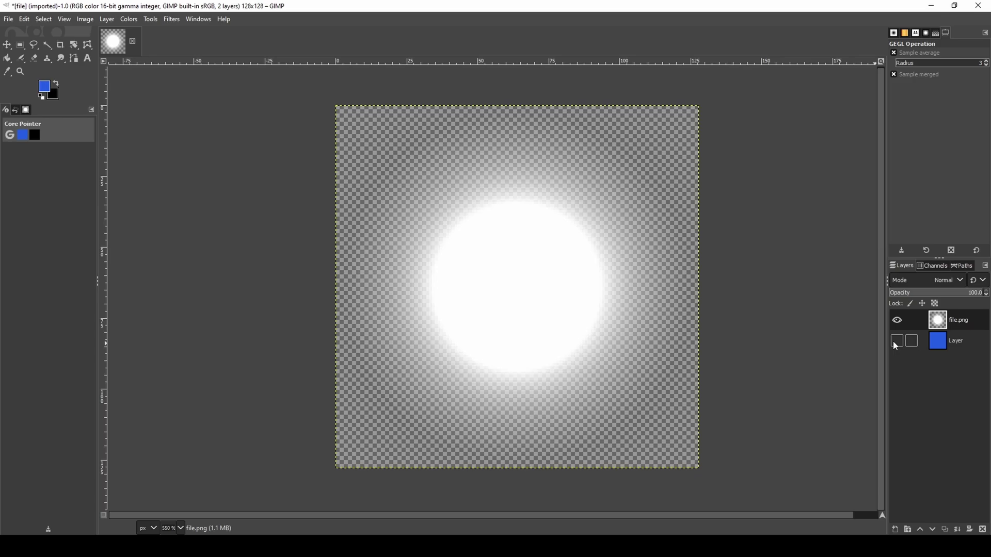
{"action": "left_click", "coordinate": [11, 19]}
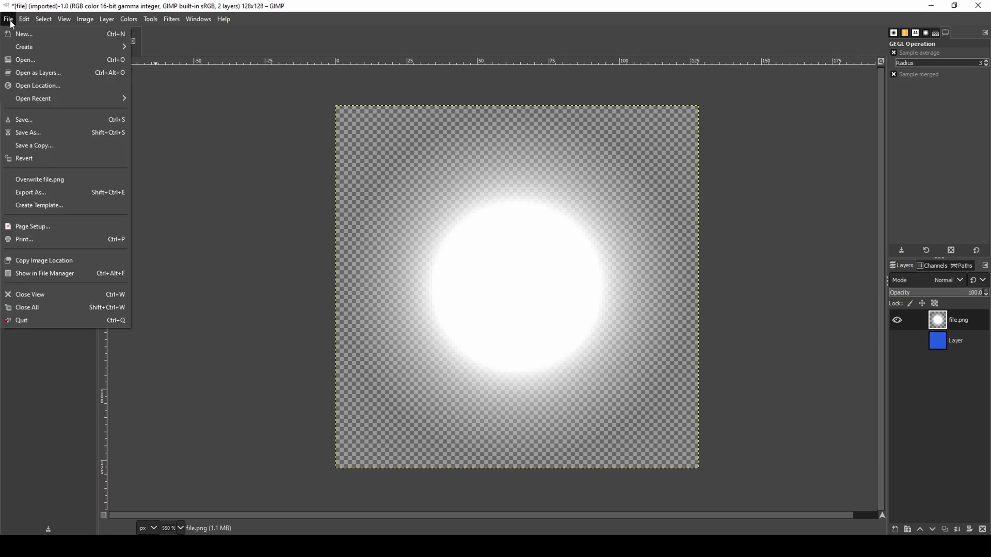
{"action": "left_click", "coordinate": [67, 192]}
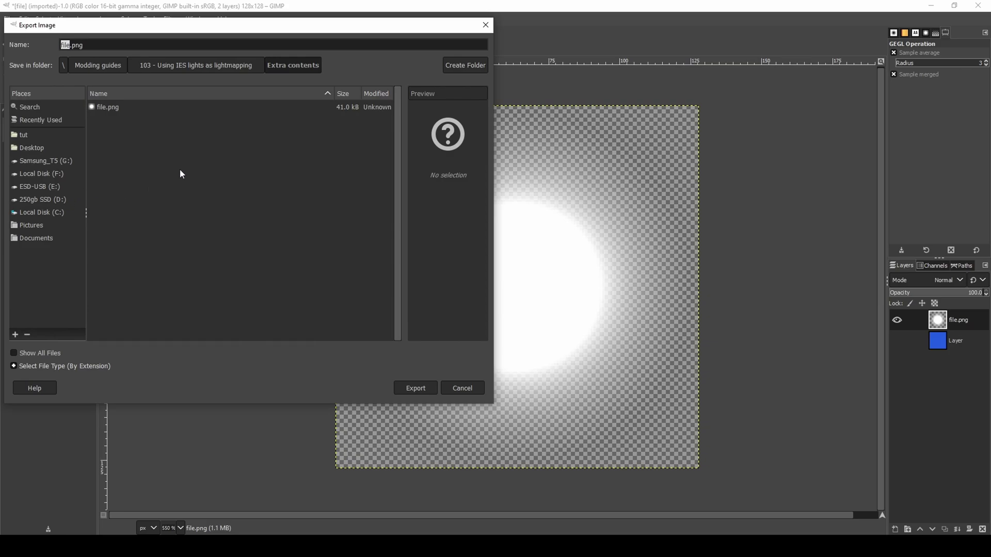
{"action": "type", "text": "image"}
{"action": "key", "text": "Return"}
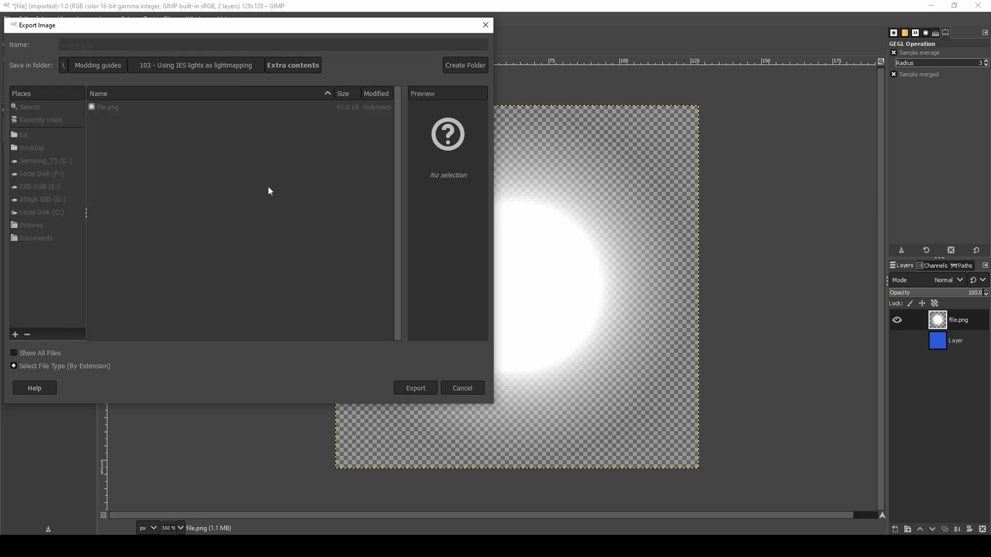
{"action": "left_click", "coordinate": [499, 404]}
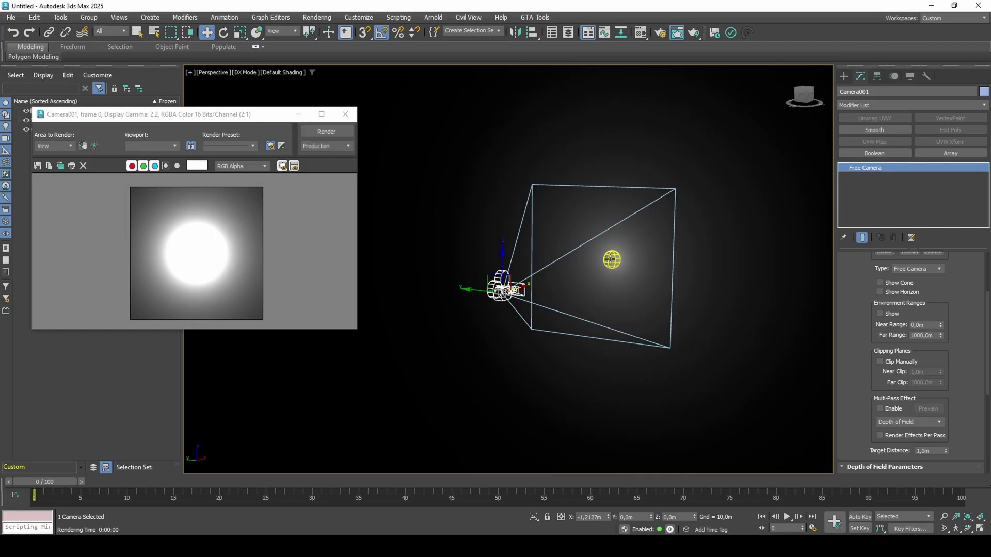
Apply the 4ft Pendant Fluorescent (web) template to the photometric light in 3ds Max
{"action": "left_click", "coordinate": [612, 260]}
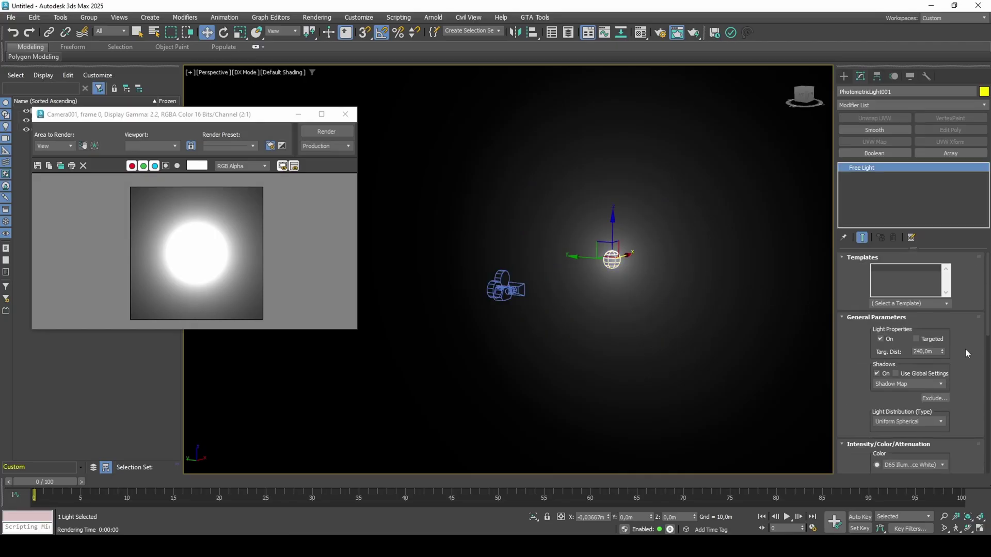
{"action": "left_click", "coordinate": [950, 304]}
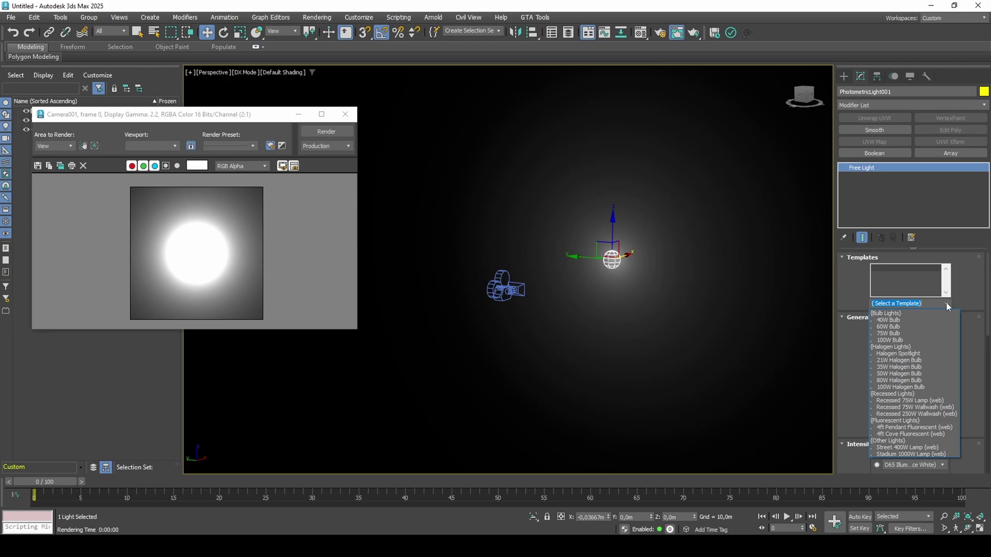
{"action": "left_click", "coordinate": [913, 427]}
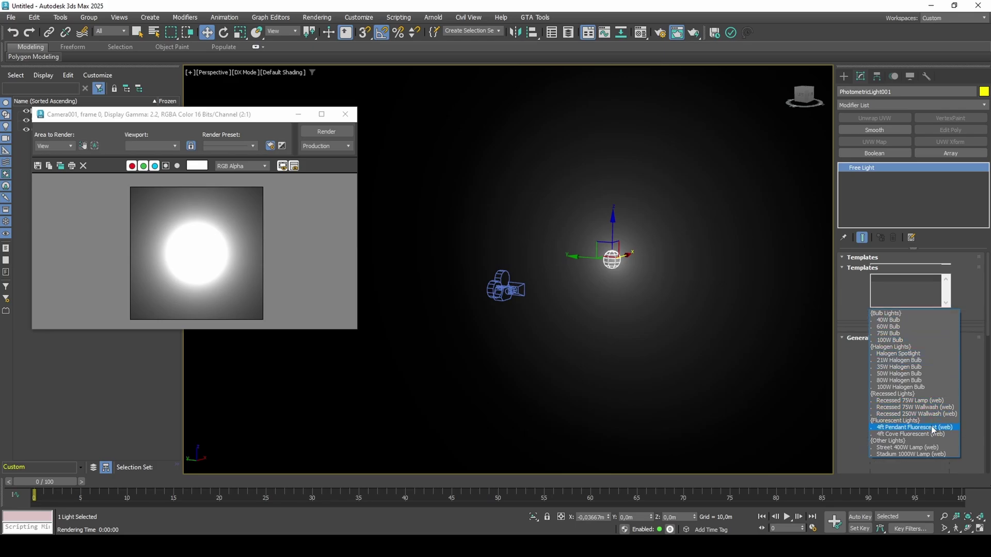
Turn off saving the render output to a file and render the fluorescent light through the camera
{"action": "left_click", "coordinate": [660, 32]}
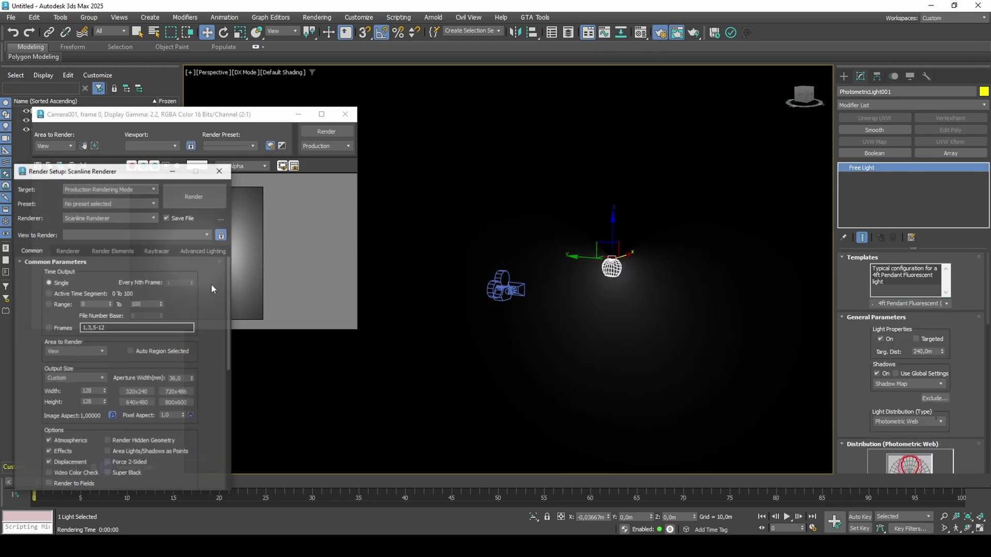
{"action": "scroll", "coordinate": [216, 347], "scroll_direction": "down", "scroll_amount": 3}
{"action": "scroll", "coordinate": [216, 347], "scroll_direction": "down", "scroll_amount": 3}
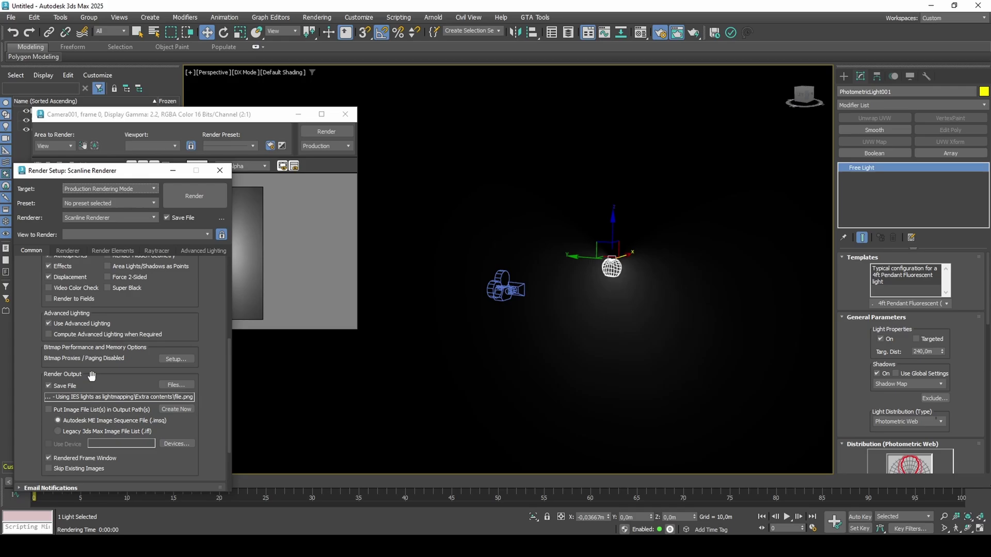
{"action": "left_click", "coordinate": [49, 385]}
{"action": "left_click", "coordinate": [191, 198]}
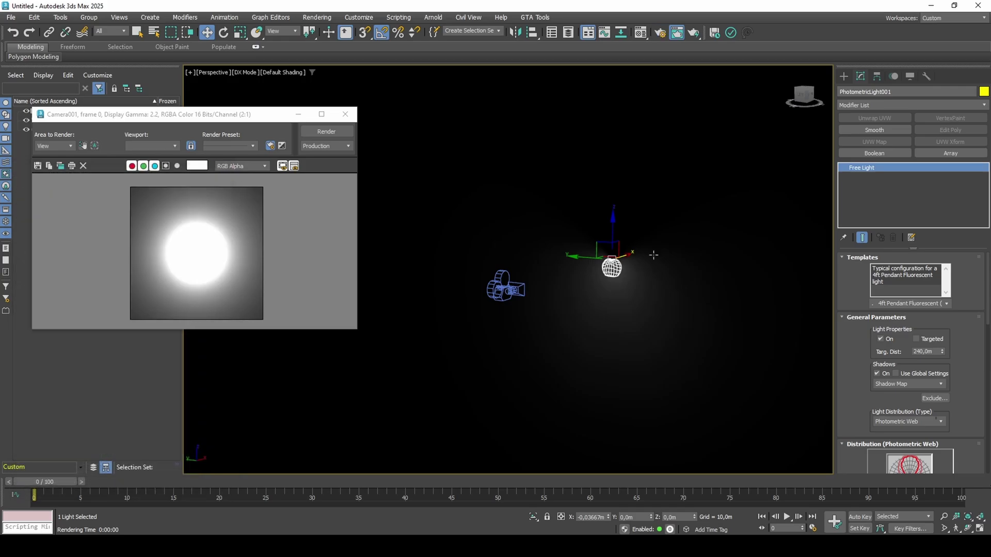
{"action": "middle_click_drag", "start_coordinate": [645, 288], "coordinate": [640, 269]}
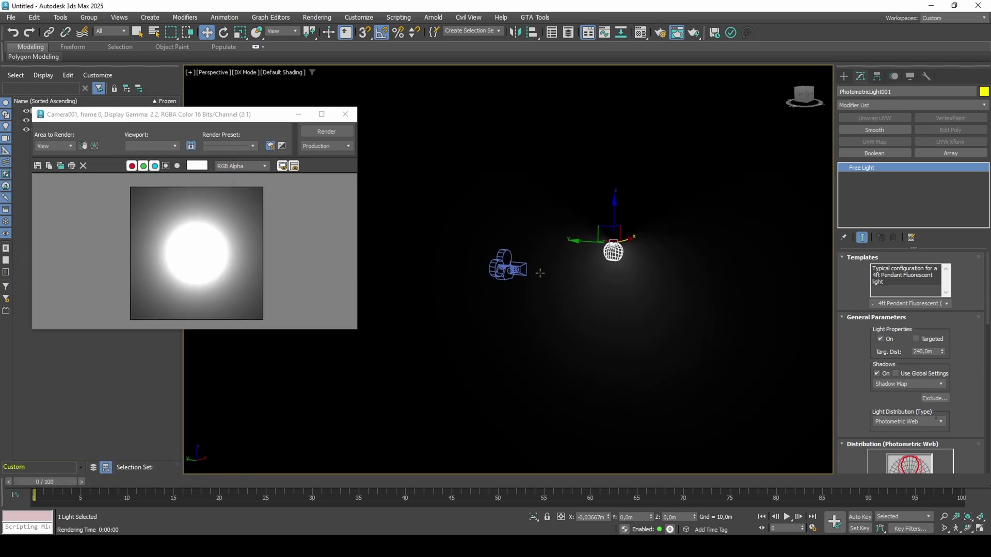
{"action": "key", "text": "shift+q"}
Move the camera farther from and below the light, render again, and bring up the light's photometric web distribution
{"action": "left_click", "coordinate": [516, 266]}
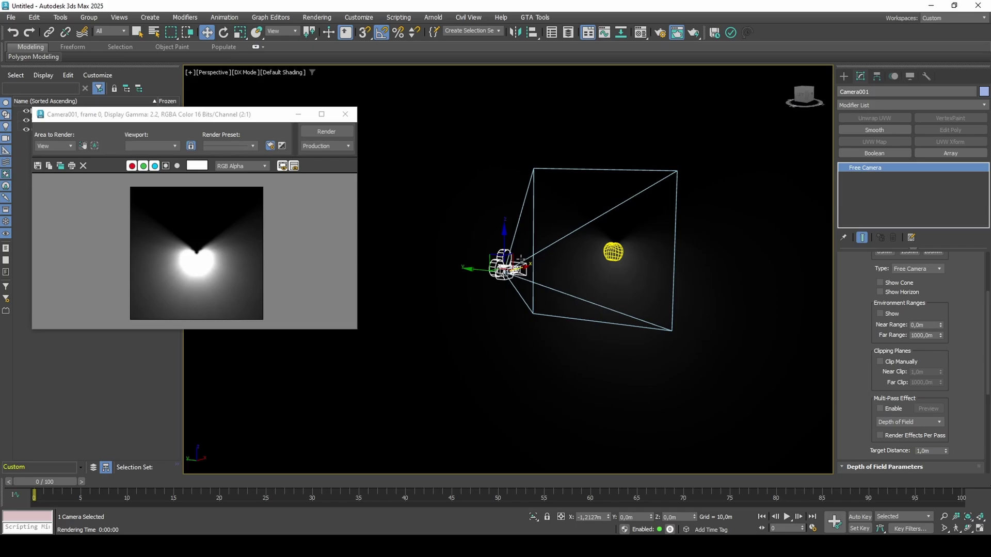
{"action": "left_click_drag", "start_coordinate": [520, 260], "coordinate": [445, 314]}
{"action": "key", "text": "shift+q"}
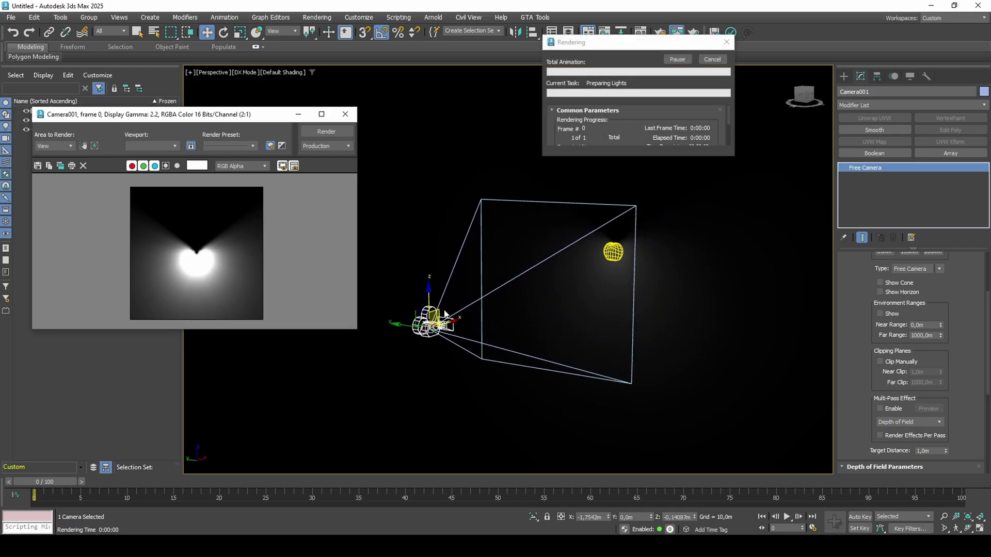
{"action": "left_click", "coordinate": [624, 248]}
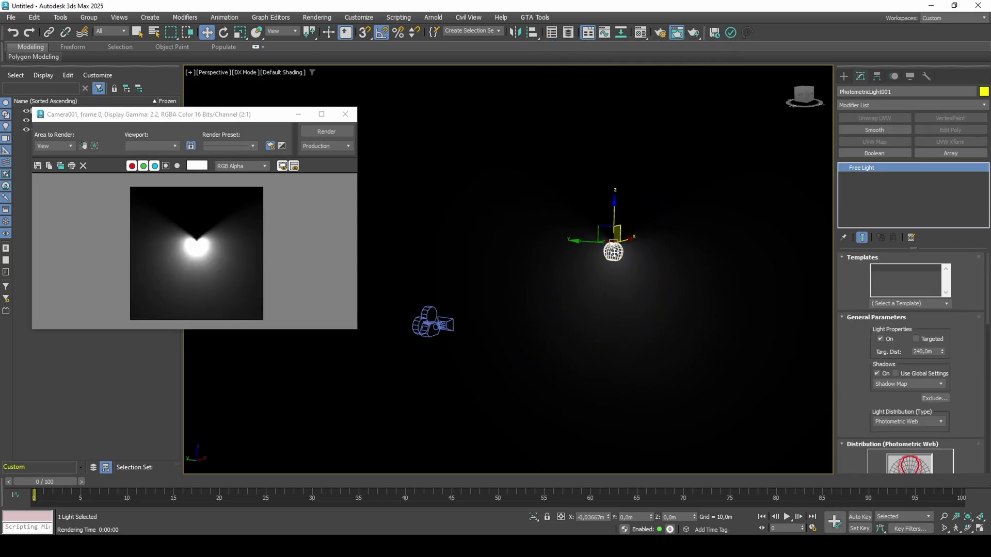
{"action": "scroll", "coordinate": [956, 392], "scroll_direction": "down", "scroll_amount": 5}
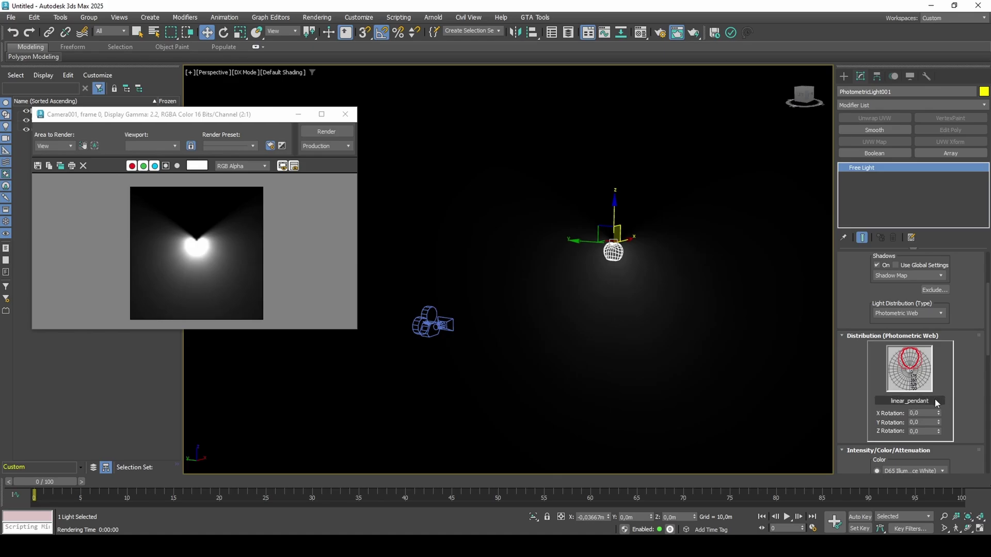
Reset the scene without saving changes and maximize the perspective viewport
{"action": "left_click", "coordinate": [10, 17]}
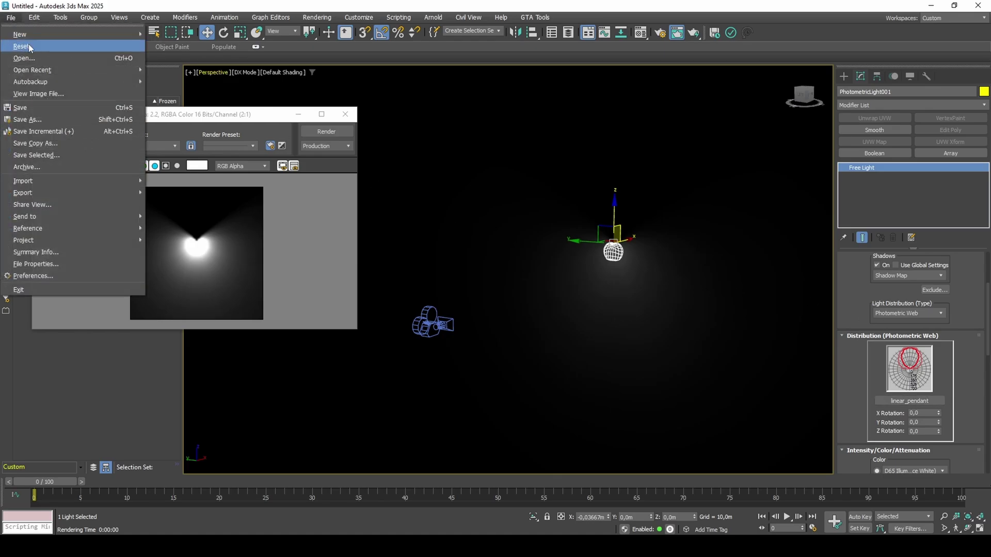
{"action": "left_click", "coordinate": [21, 46]}
{"action": "left_click", "coordinate": [495, 287]}
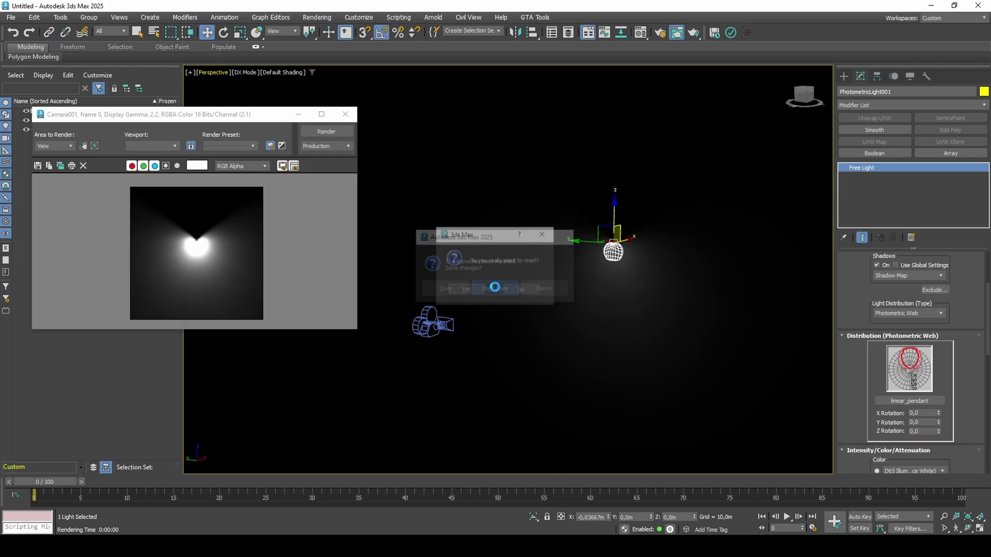
{"action": "left_click", "coordinate": [478, 289]}
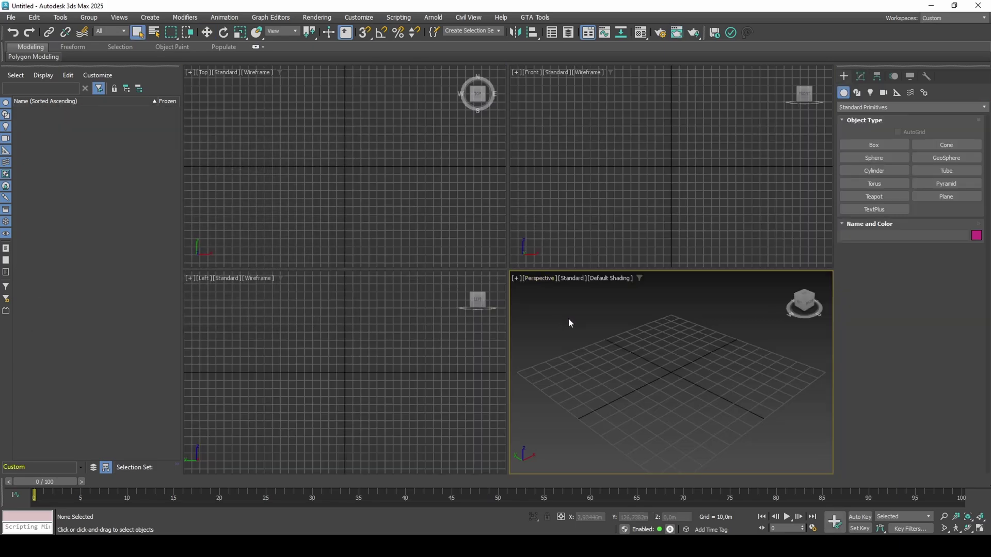
{"action": "key", "text": "alt+w"}
Import the int_clothe_ship DFF model from the Interior folder with Import as Standard Materials switched on
{"action": "left_click", "coordinate": [10, 17]}
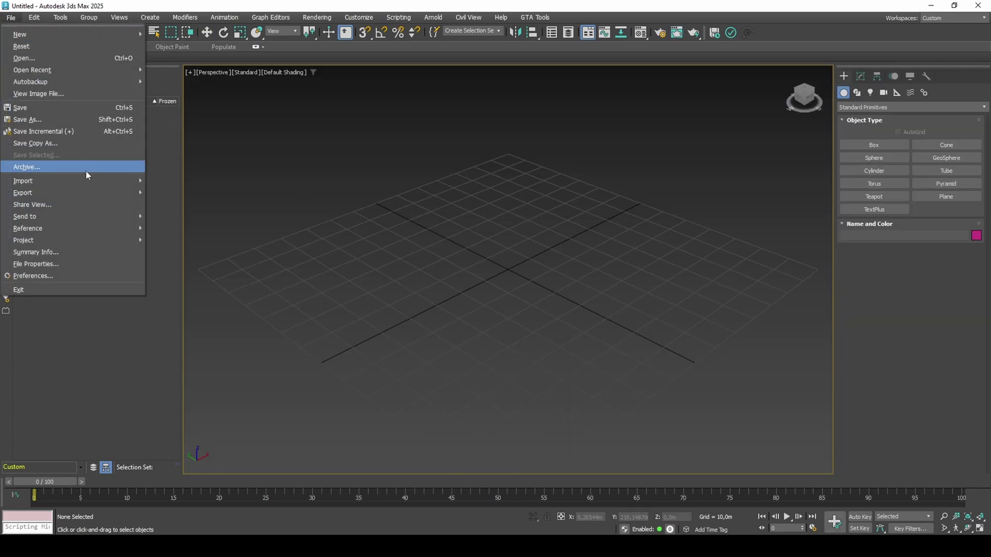
{"action": "mouse_move", "coordinate": [132, 181]}
{"action": "left_click", "coordinate": [193, 174]}
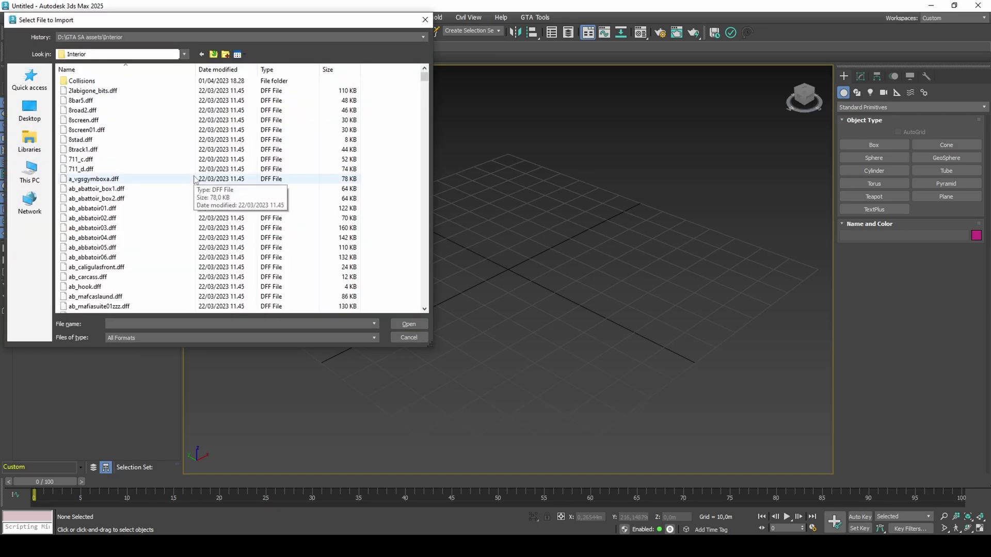
{"action": "type", "text": "int_clot"}
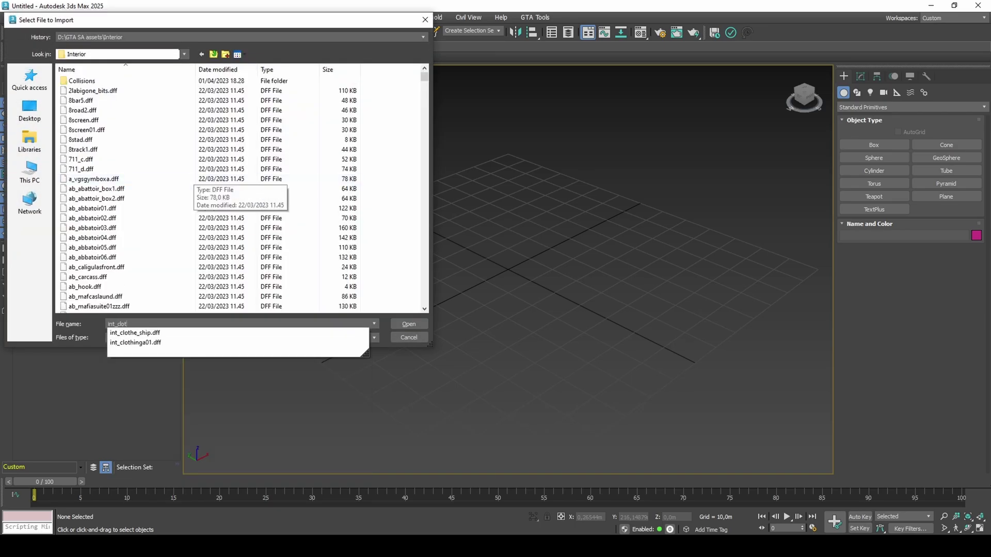
{"action": "key", "text": "Down"}
{"action": "key", "text": "Return"}
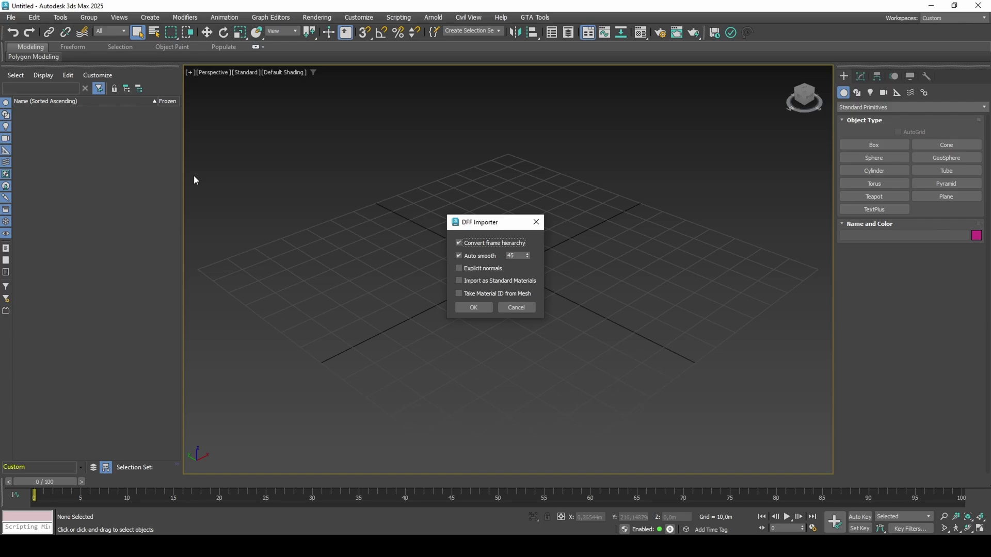
{"action": "left_click", "coordinate": [473, 281]}
{"action": "left_click", "coordinate": [474, 307]}
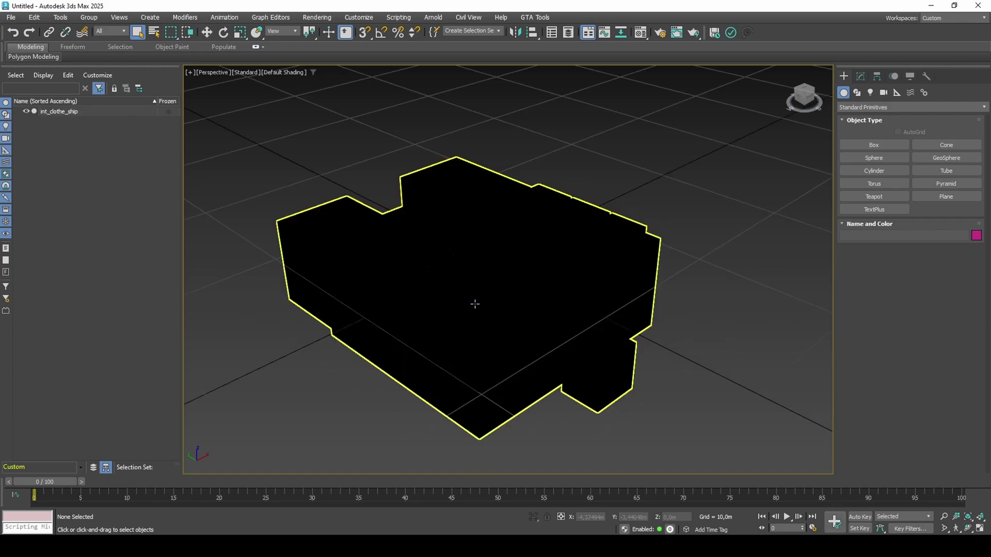
Enable Backface Cull in the object properties of the int_clothe_ship interior
{"action": "left_click", "coordinate": [472, 301]}
{"action": "right_click", "coordinate": [471, 302]}
{"action": "left_click", "coordinate": [502, 405]}
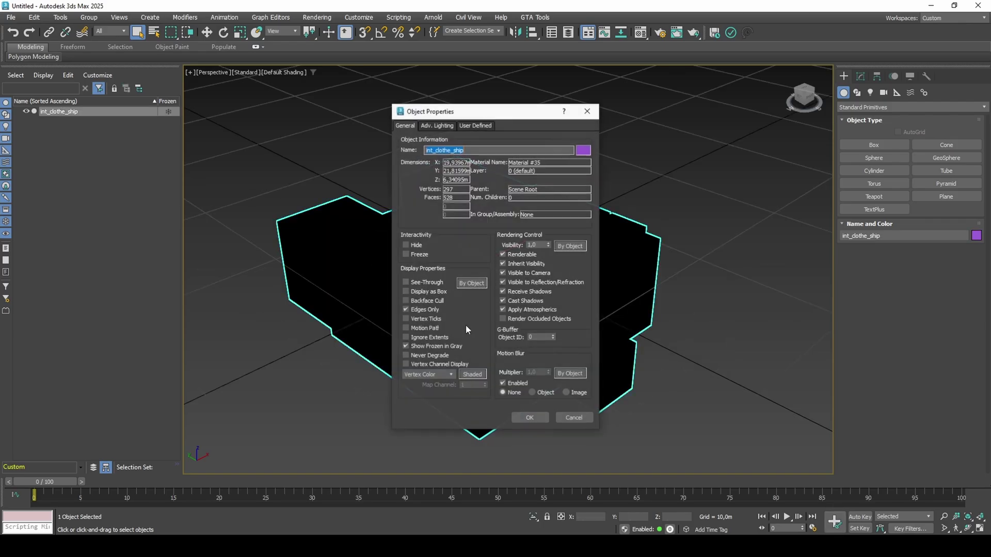
{"action": "left_click", "coordinate": [426, 301]}
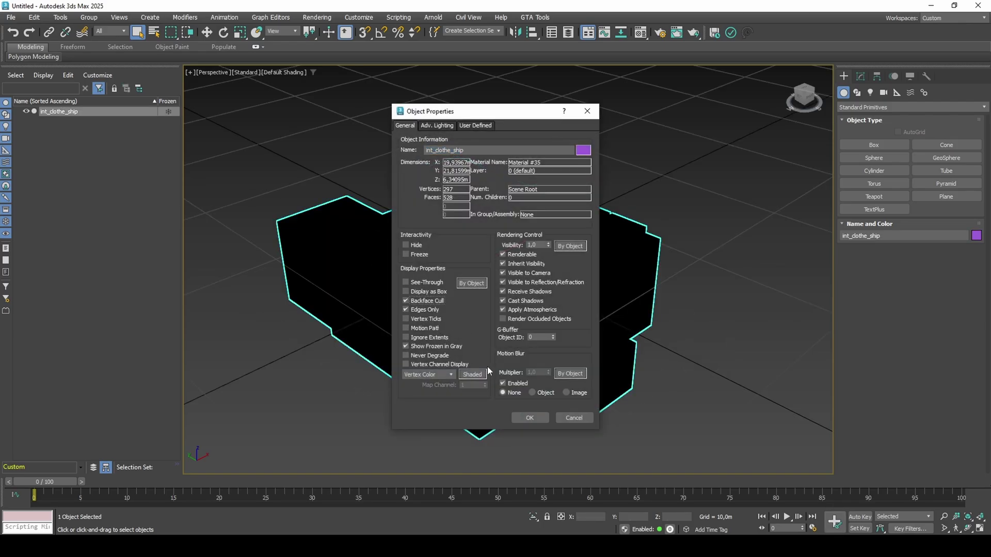
{"action": "left_click", "coordinate": [527, 417]}
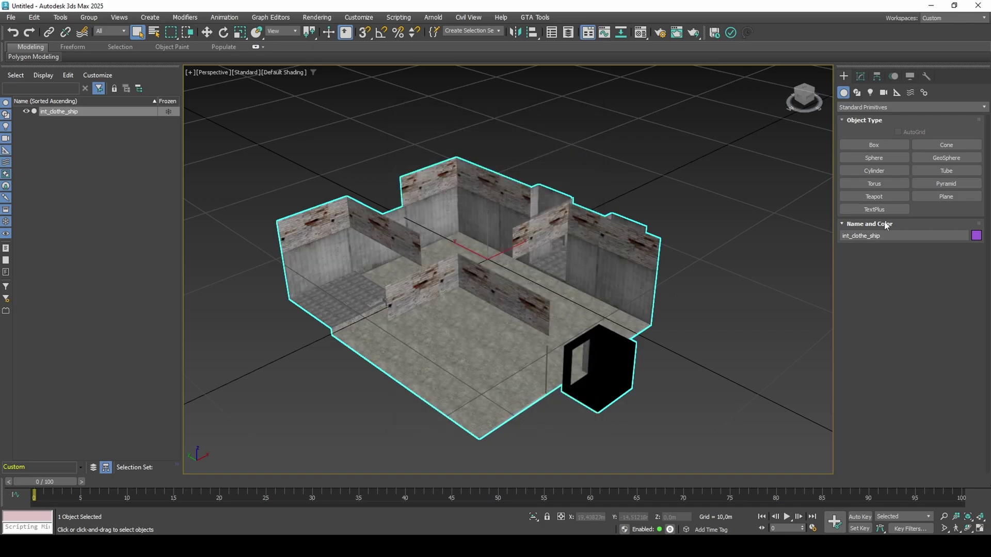
Create a 3 x 3 m plane in the middle of the interior with one length segment and one width segment
{"action": "left_click", "coordinate": [946, 197]}
{"action": "left_click_drag", "start_coordinate": [501, 251], "coordinate": [472, 343]}
{"action": "double_click", "coordinate": [927, 301]}
{"action": "type", "text": "3"}
{"action": "left_click", "coordinate": [928, 312]}
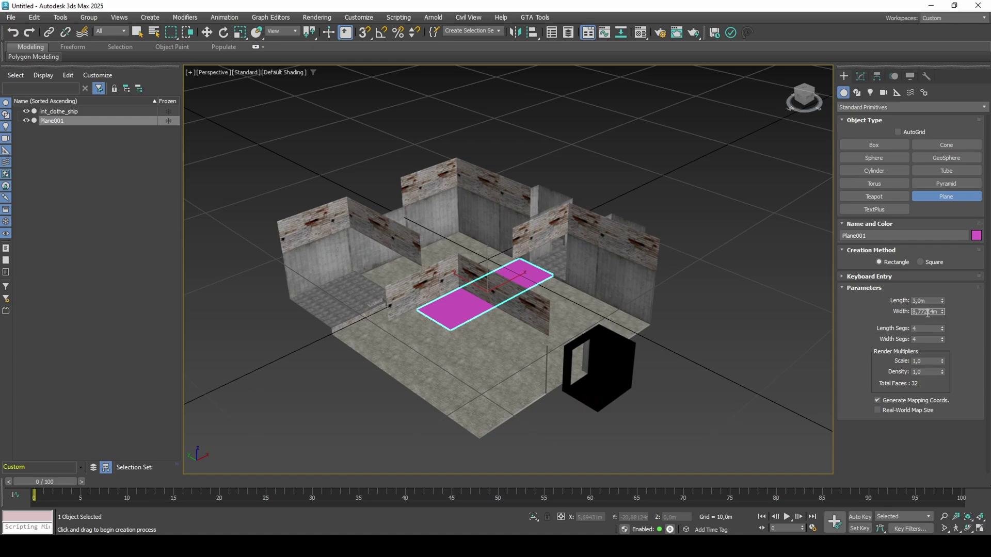
{"action": "type", "text": "3"}
{"action": "key", "text": "Return"}
{"action": "middle_click_drag", "start_coordinate": [724, 312], "coordinate": [729, 323]}
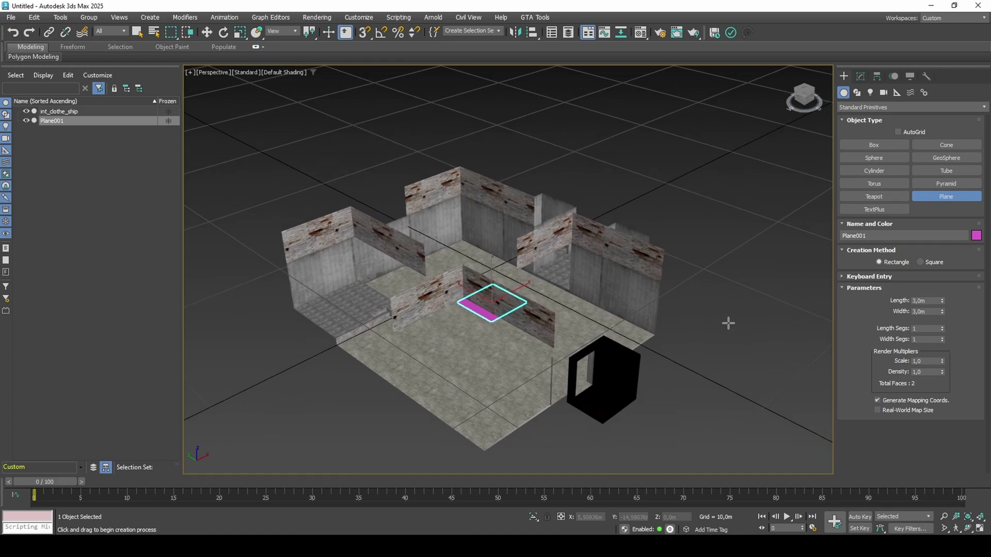
Finish plane creation and change the first material slot, 01 - Default, to an RW Material
{"action": "key", "text": "m"}
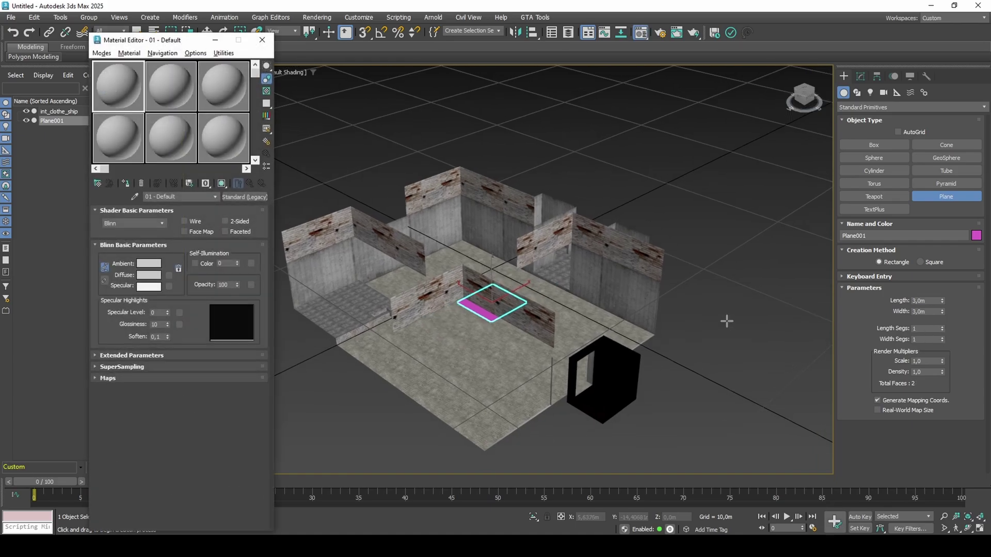
{"action": "right_click", "coordinate": [482, 246]}
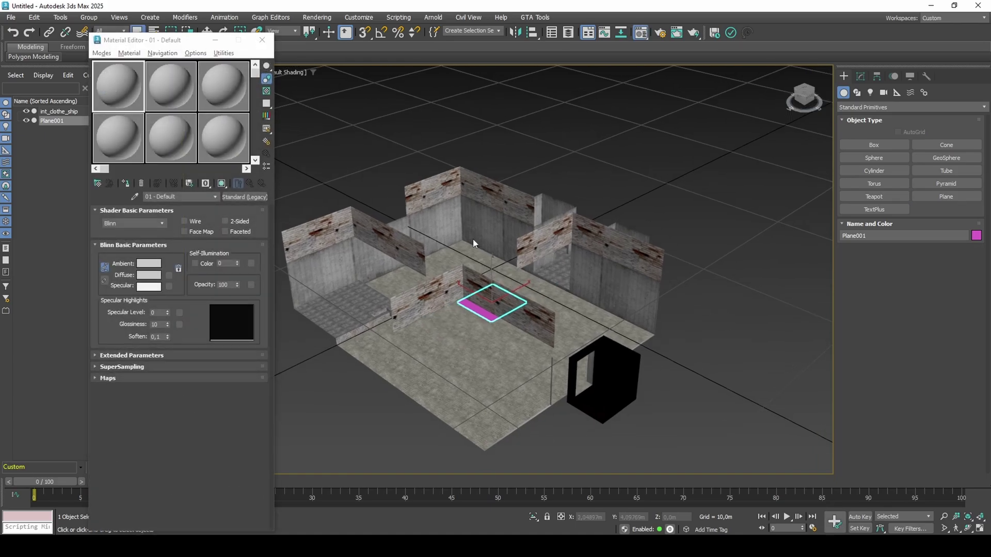
{"action": "left_click", "coordinate": [256, 199]}
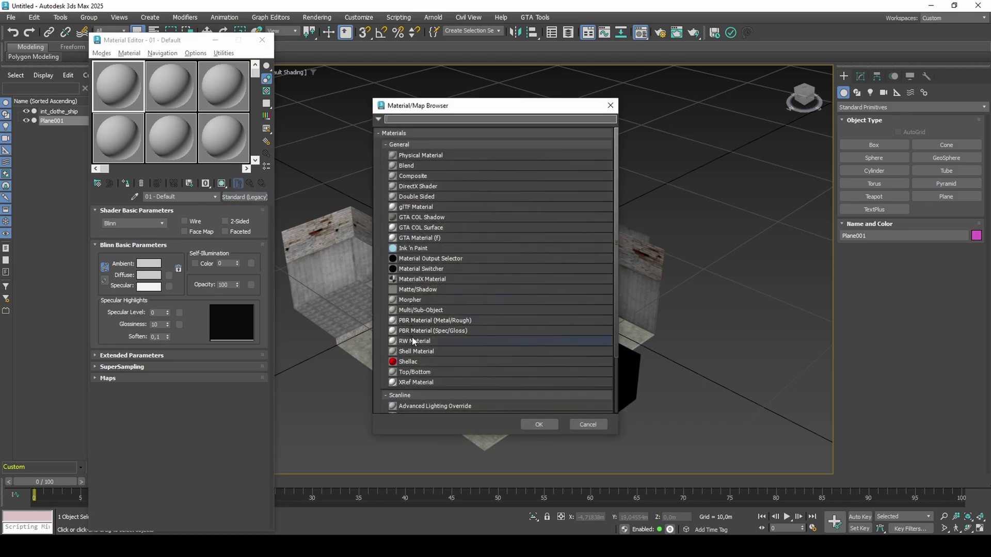
{"action": "double_click", "coordinate": [413, 342]}
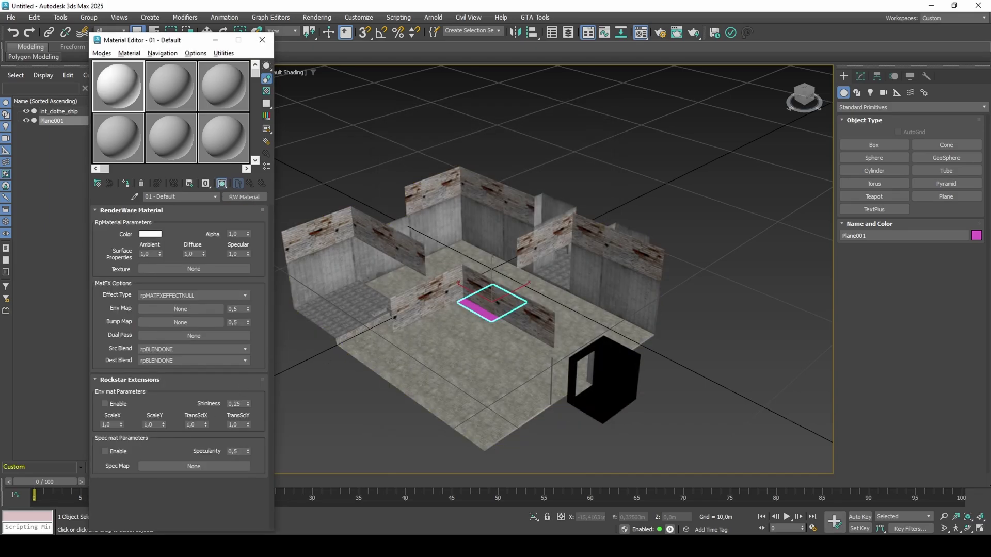
Assign image.png from the Extra contents folder as the RW Material's texture
{"action": "key", "text": "alt+Tab"}
{"action": "left_click", "coordinate": [434, 222]}
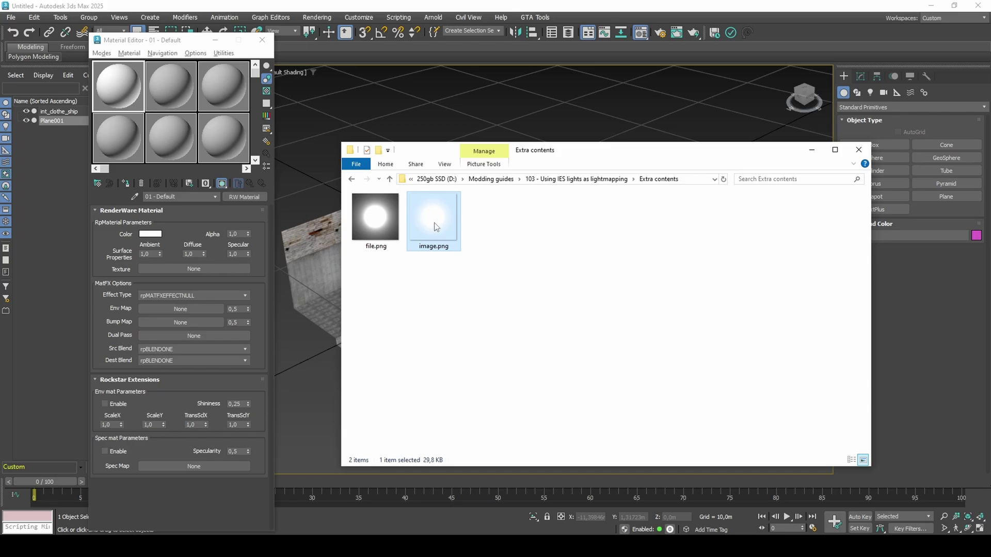
{"action": "left_click_drag", "start_coordinate": [436, 227], "coordinate": [221, 271]}
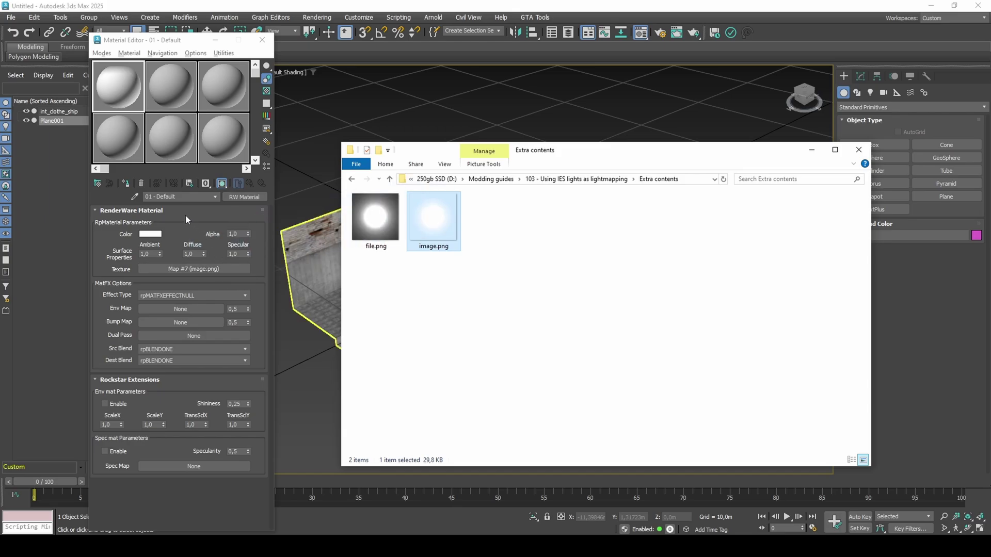
Assign the image.png material to the plane and move it horizontally into a corner area of the interior beside the wall
{"action": "left_click", "coordinate": [125, 184]}
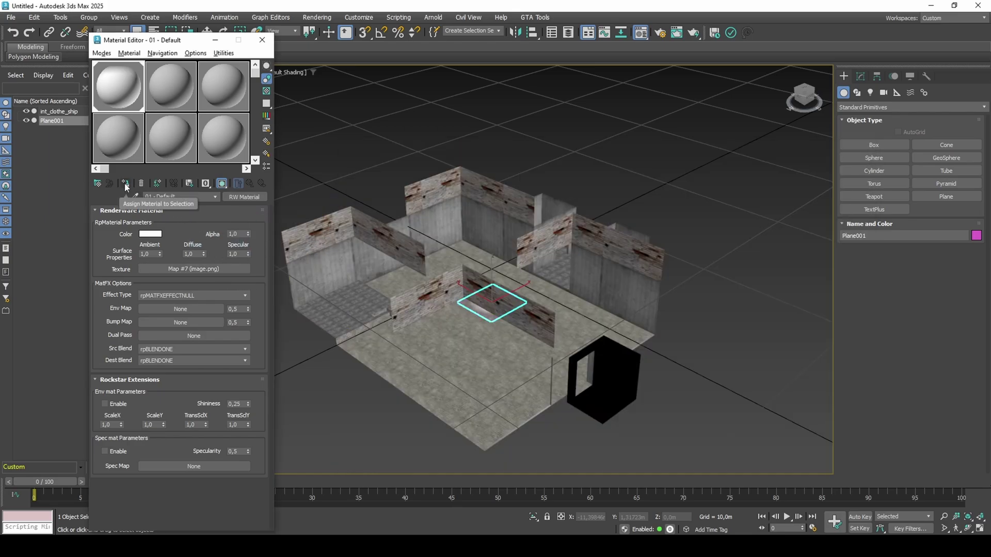
{"action": "middle_click_drag", "start_coordinate": [465, 271], "coordinate": [533, 334], "text": "alt"}
{"action": "key", "text": "w"}
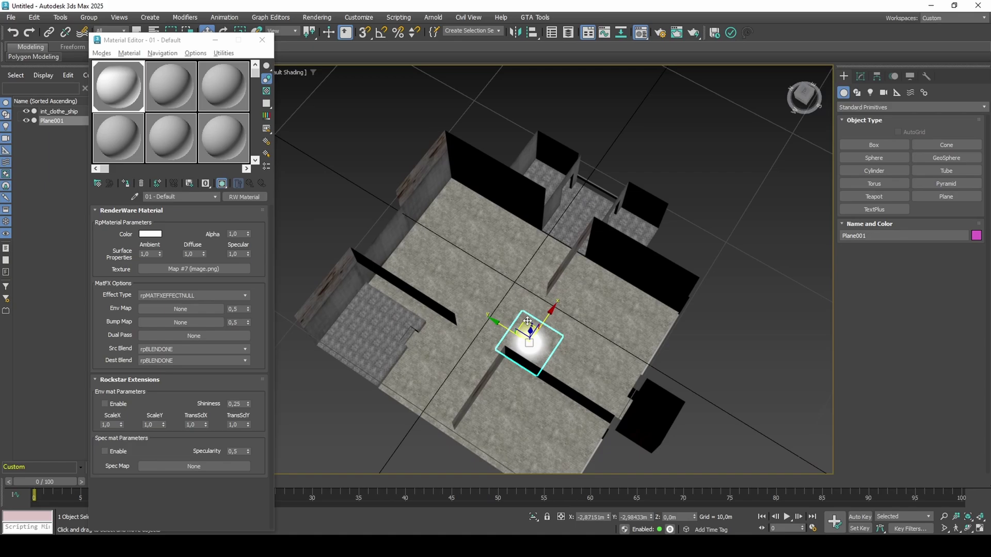
{"action": "left_click_drag", "start_coordinate": [527, 324], "coordinate": [480, 189]}
{"action": "key", "text": "z"}
{"action": "middle_click_drag", "start_coordinate": [485, 240], "coordinate": [514, 217]}
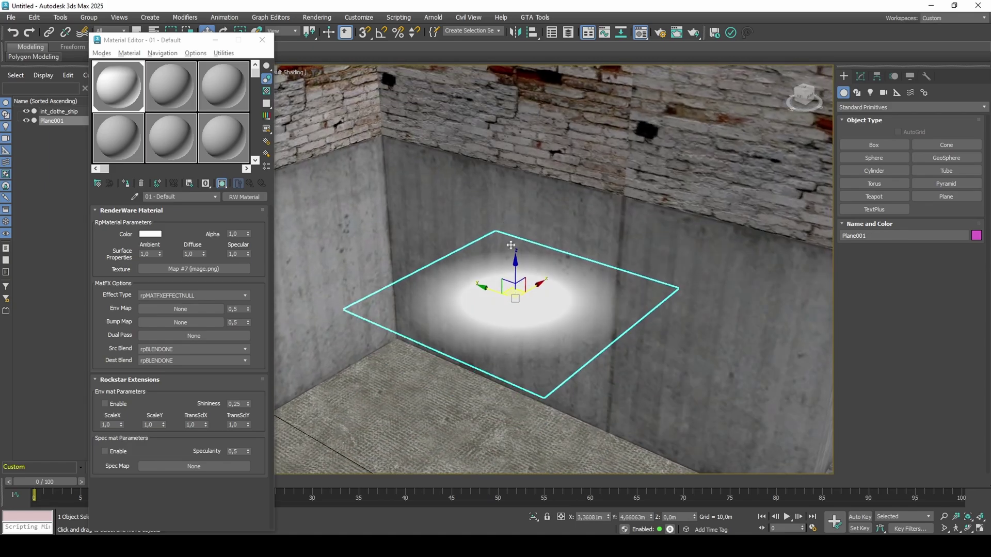
Lower the plane along Z until it lies just above the floor, at about -2.96 m
{"action": "middle_click_drag", "start_coordinate": [523, 284], "coordinate": [520, 219]}
{"action": "left_click_drag", "start_coordinate": [515, 211], "coordinate": [516, 400]}
{"action": "middle_click_drag", "start_coordinate": [516, 400], "coordinate": [519, 323]}
{"action": "scroll", "coordinate": [534, 363], "scroll_direction": "up", "scroll_amount": 2}
Select both the interior and the plane and enable Vertex Channel Display in their object properties
{"action": "left_click", "coordinate": [673, 354], "text": "ctrl"}
{"action": "right_click", "coordinate": [670, 353]}
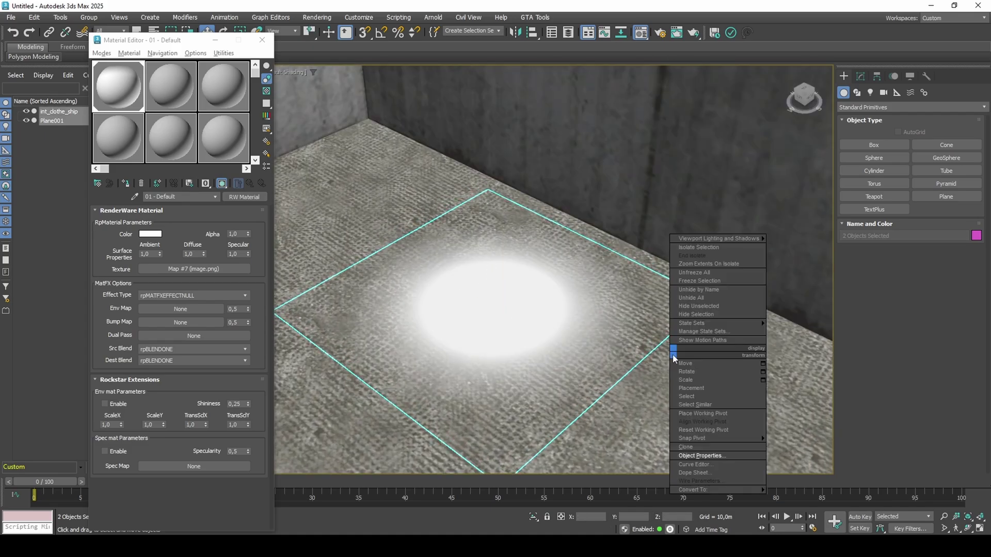
{"action": "left_click", "coordinate": [694, 456]}
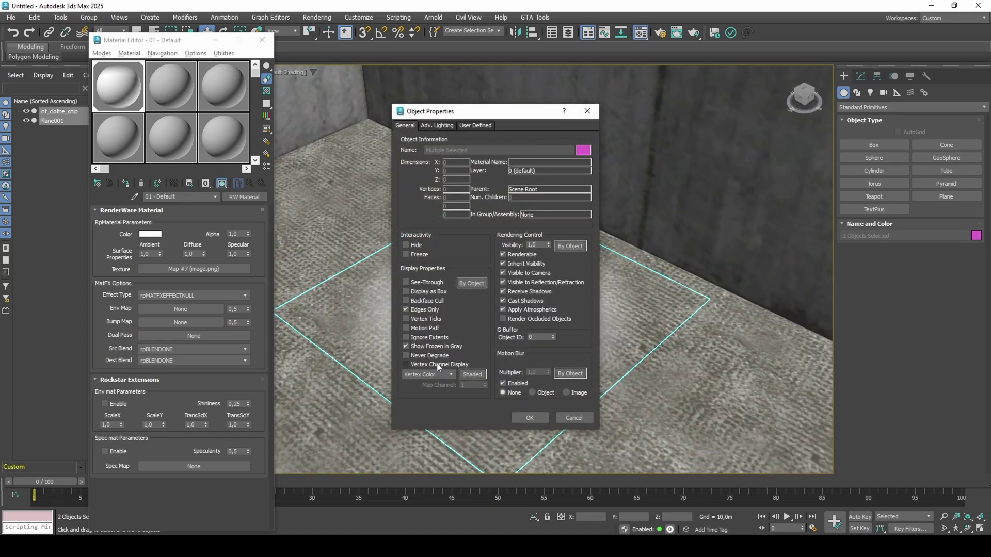
{"action": "left_click", "coordinate": [434, 365]}
{"action": "left_click", "coordinate": [537, 418]}
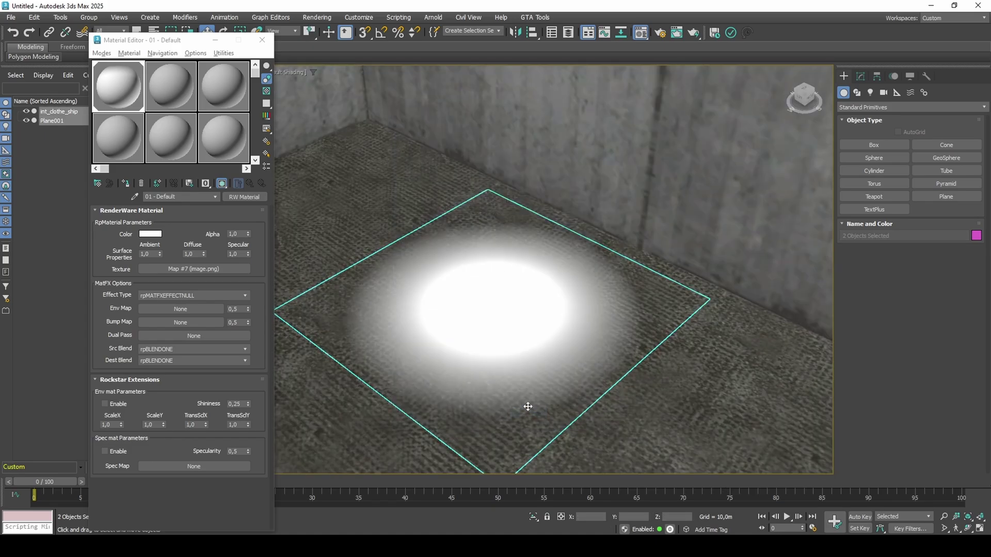
Select only the plane and set its rendering visibility to 0.6 in the object properties
{"action": "left_click", "coordinate": [529, 353]}
{"action": "middle_click_drag", "start_coordinate": [529, 354], "coordinate": [566, 349], "text": "alt"}
{"action": "right_click", "coordinate": [571, 335]}
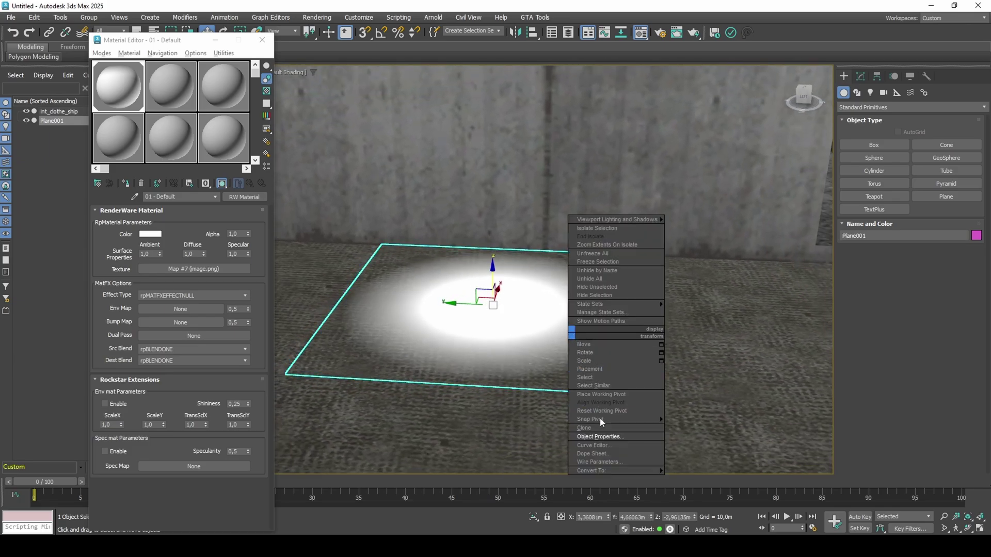
{"action": "left_click", "coordinate": [599, 437]}
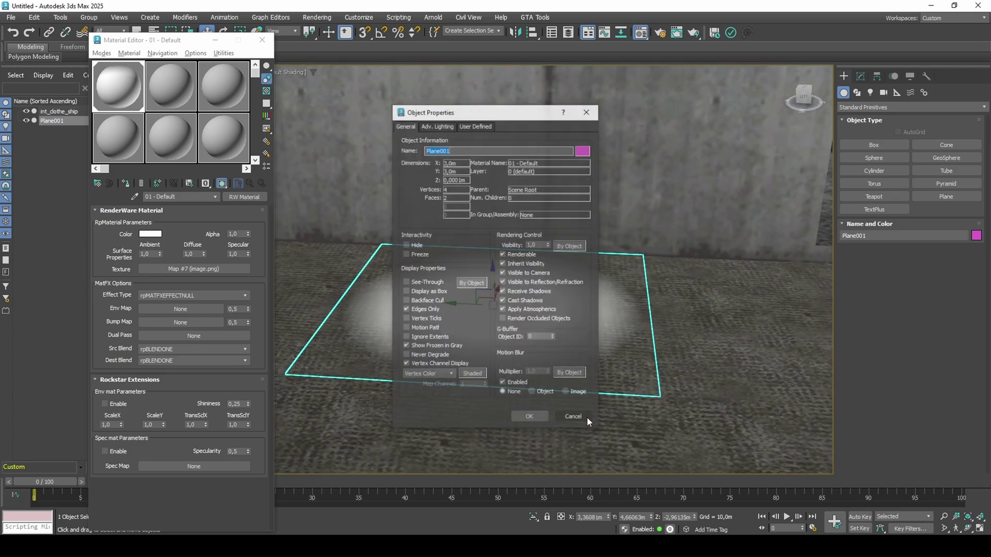
{"action": "left_click", "coordinate": [548, 247]}
{"action": "left_click", "coordinate": [548, 246]}
{"action": "left_click", "coordinate": [548, 247]}
{"action": "left_click", "coordinate": [548, 246]}
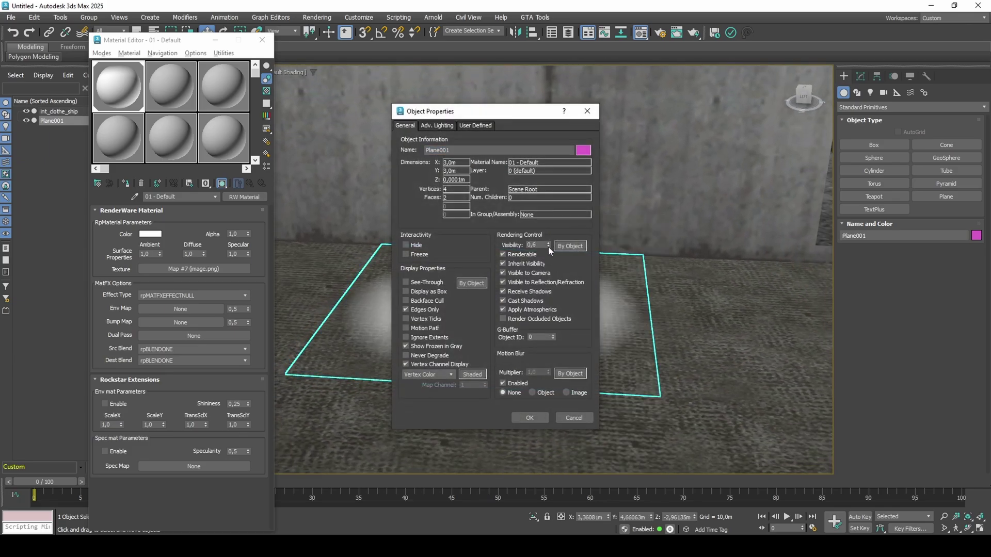
{"action": "left_click", "coordinate": [529, 417]}
Try rotating the plane about the X axis by about 80 degrees and undo the rotation
{"action": "middle_click_drag", "start_coordinate": [529, 320], "coordinate": [477, 315], "text": "alt"}
{"action": "key", "text": "e"}
{"action": "left_click_drag", "start_coordinate": [505, 287], "coordinate": [529, 362]}
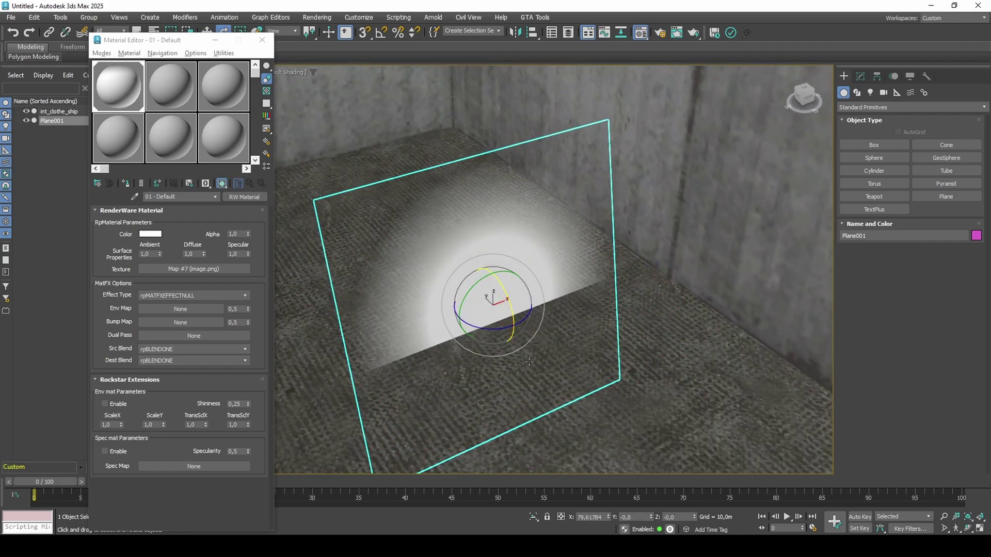
{"action": "middle_click_drag", "start_coordinate": [529, 362], "coordinate": [559, 360], "text": "alt"}
{"action": "key", "text": "ctrl+z"}
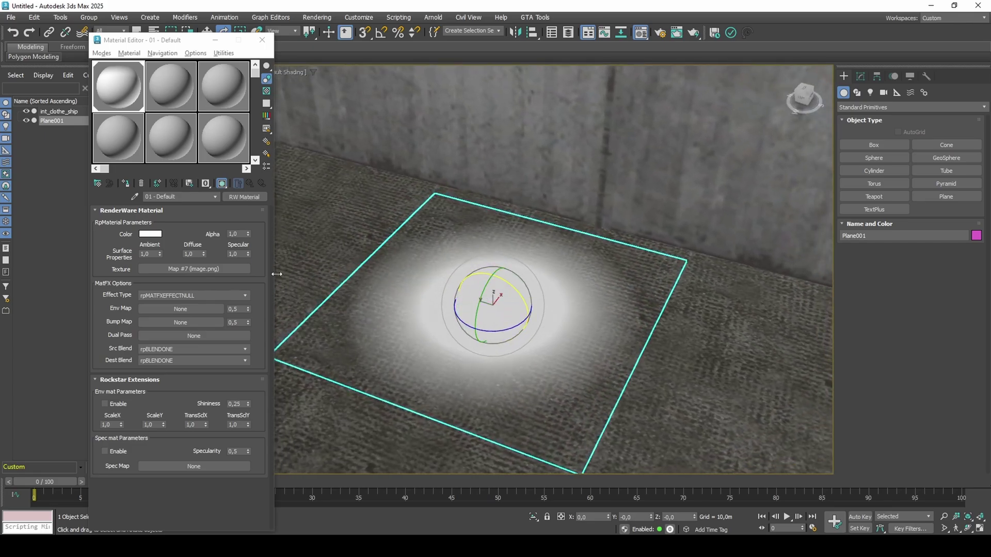
Set the RW Material's Alpha to 0.6 and close the Material Editor
{"action": "double_click", "coordinate": [240, 233]}
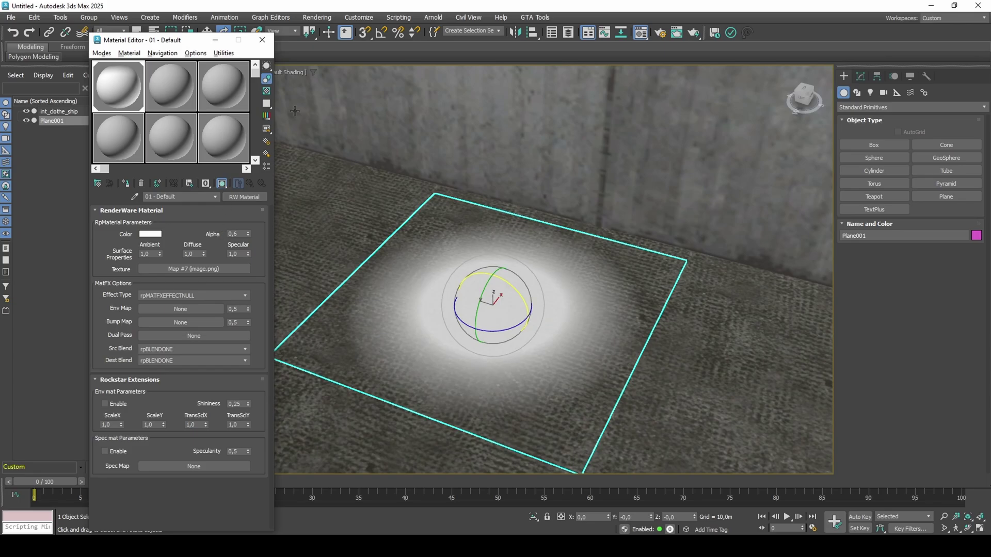
{"action": "left_click", "coordinate": [266, 44]}
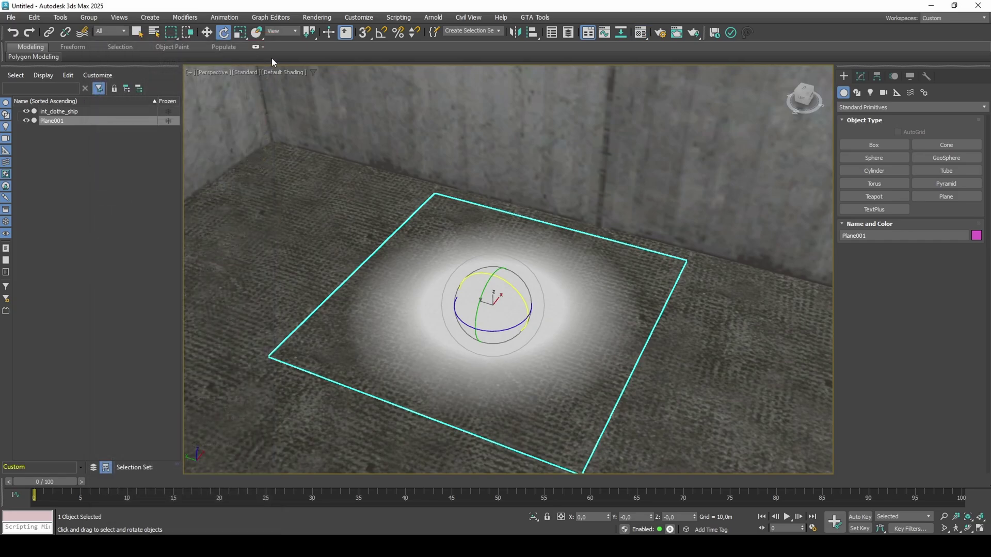
{"action": "left_click", "coordinate": [256, 32]}
{"action": "middle_click_drag", "start_coordinate": [477, 295], "coordinate": [504, 320]}
{"action": "scroll", "coordinate": [503, 319], "scroll_direction": "down", "scroll_amount": 2}
{"action": "left_click_drag", "start_coordinate": [495, 303], "coordinate": [570, 205]}
{"action": "right_click", "coordinate": [570, 205]}
{"action": "key", "text": "w"}
Offset only the plane's pivot 0.01 m downward along Z, and leave pivot editing
{"action": "left_click", "coordinate": [877, 76]}
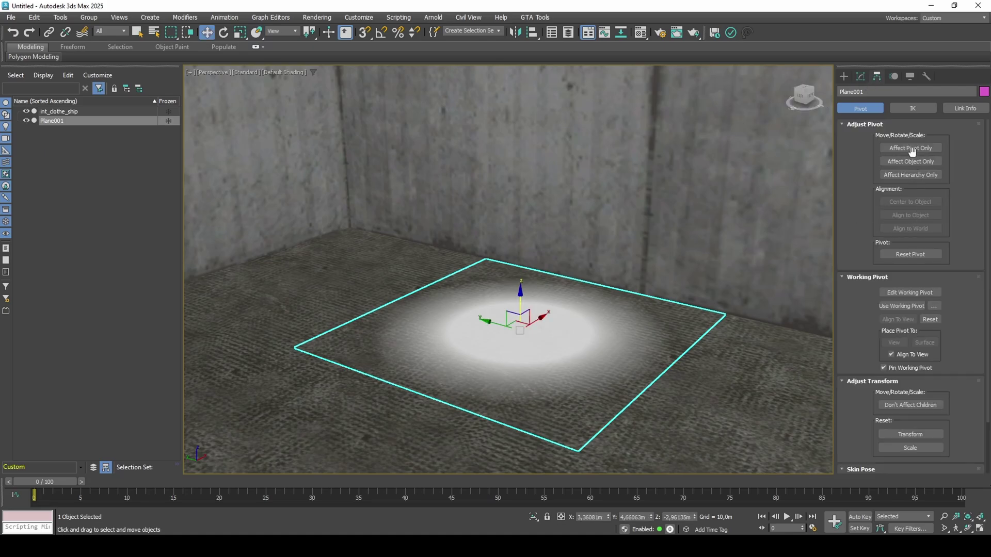
{"action": "left_click", "coordinate": [913, 149]}
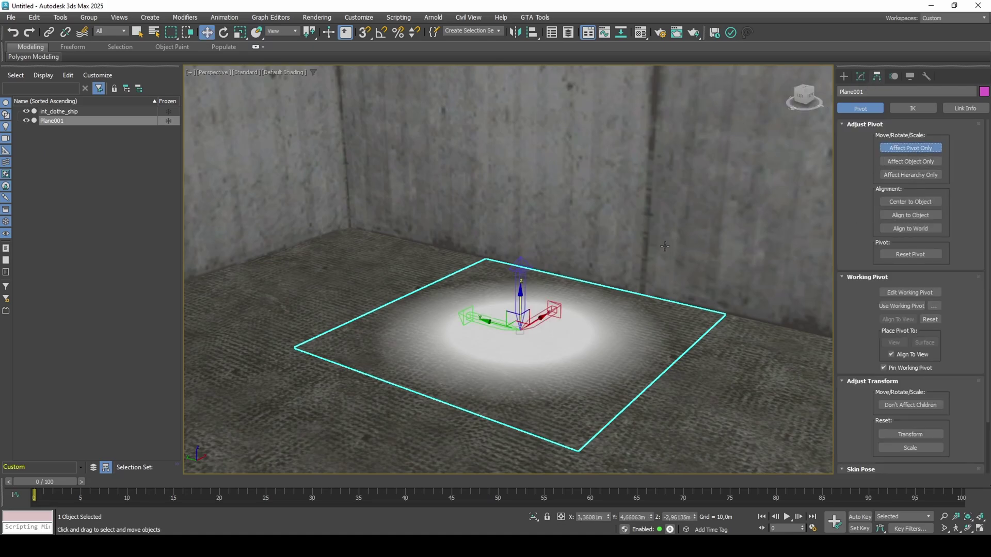
{"action": "left_click", "coordinate": [566, 520]}
{"action": "key", "text": "Return"}
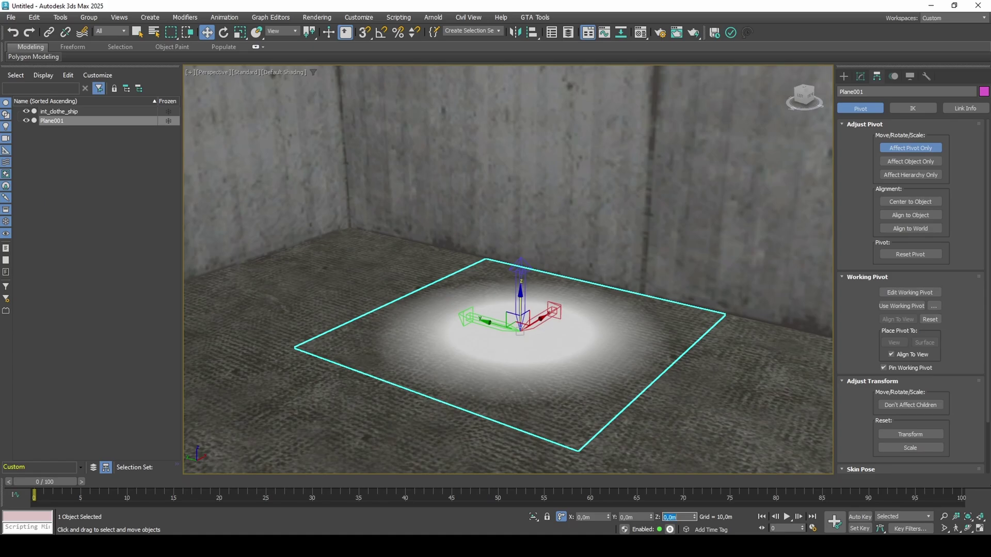
{"action": "left_click", "coordinate": [561, 517]}
{"action": "left_click", "coordinate": [899, 150]}
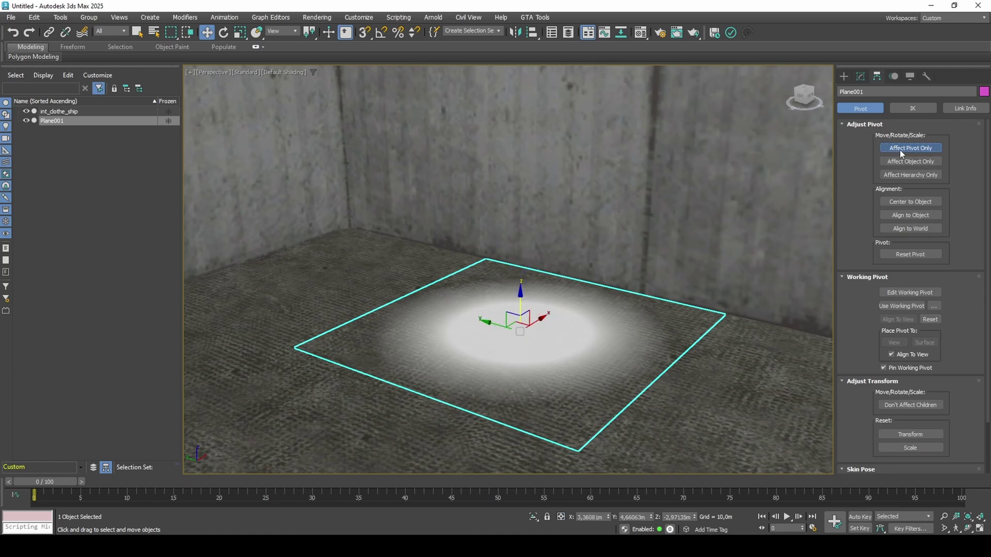
Place the plane upright against the concrete wall with Select and Place, and reset its XForm
{"action": "left_click", "coordinate": [861, 77]}
{"action": "left_click", "coordinate": [256, 32]}
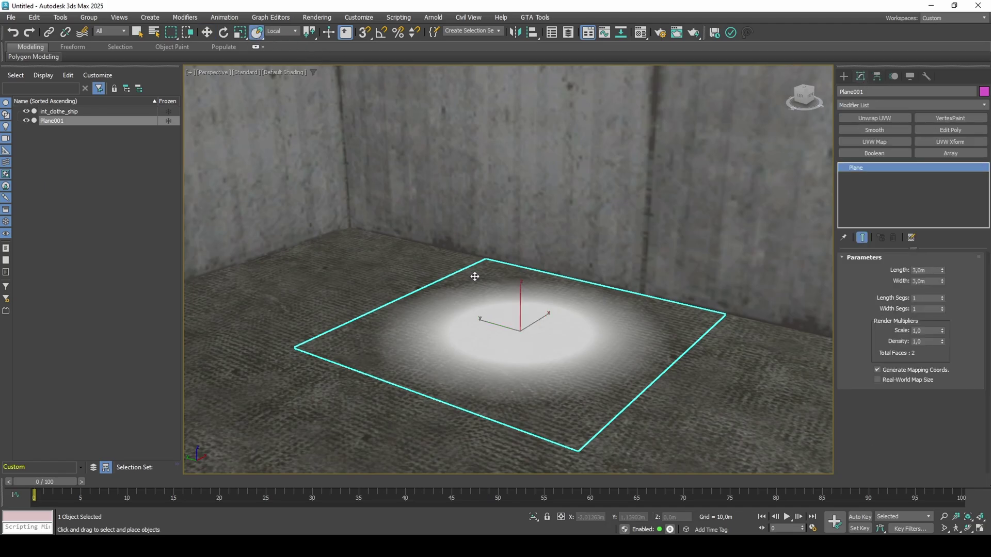
{"action": "left_click_drag", "start_coordinate": [502, 327], "coordinate": [458, 283]}
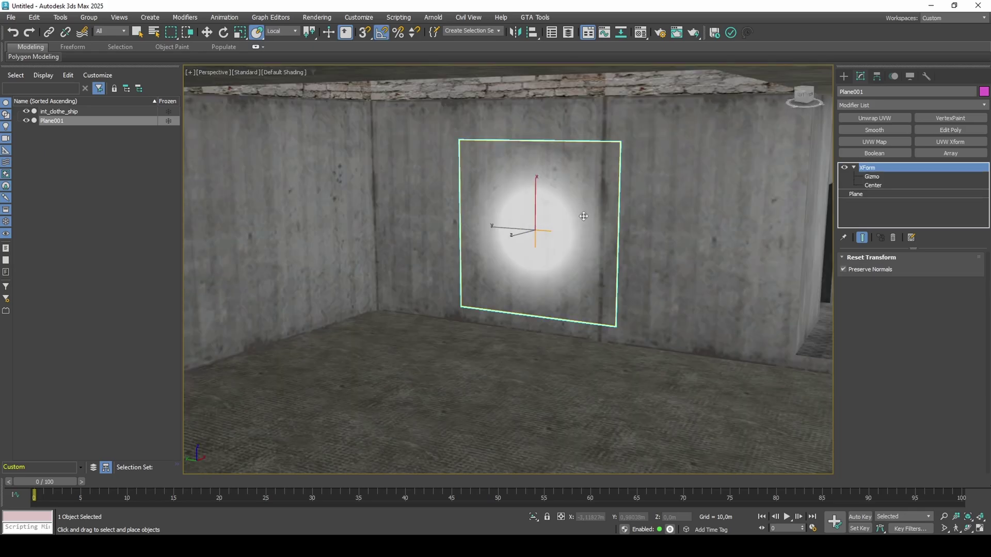
Add a VertexPaint modifier to the plane and fill all its vertices with black
{"action": "left_click", "coordinate": [916, 118]}
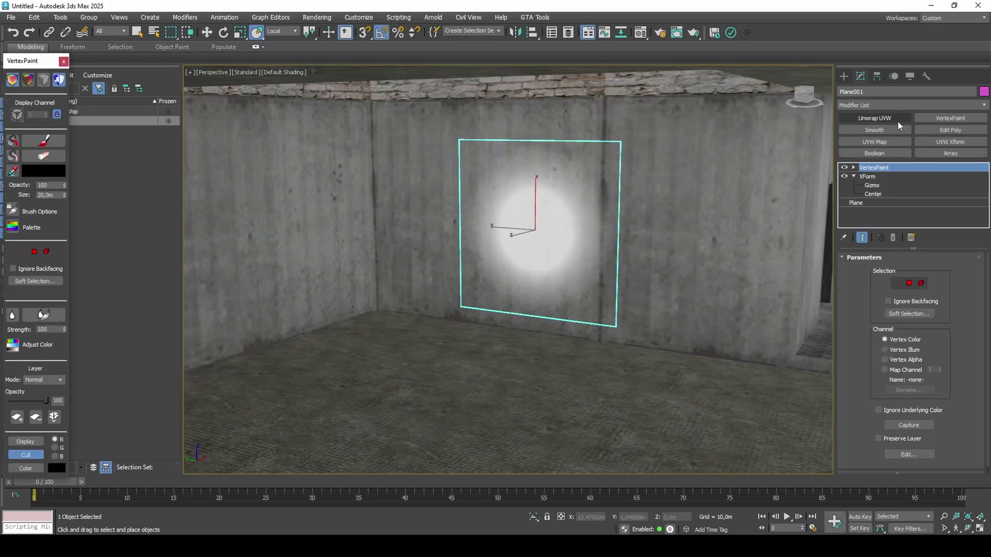
{"action": "left_click", "coordinate": [12, 141]}
{"action": "scroll", "coordinate": [536, 230], "scroll_direction": "up", "scroll_amount": 3}
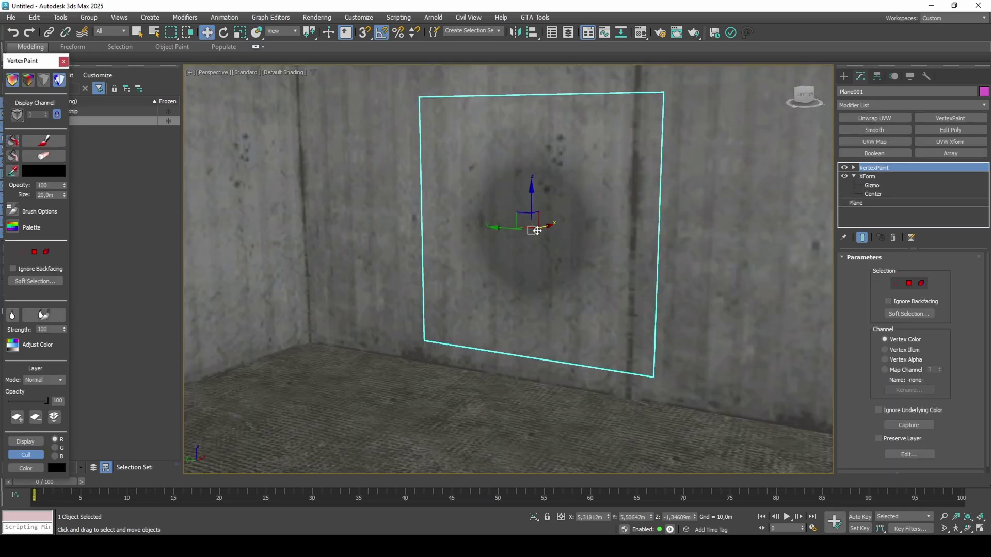
Change the vertex paint color to medium grey and fill the whole plane with it
{"action": "left_click", "coordinate": [45, 169]}
{"action": "left_click", "coordinate": [171, 116]}
{"action": "left_click", "coordinate": [216, 147]}
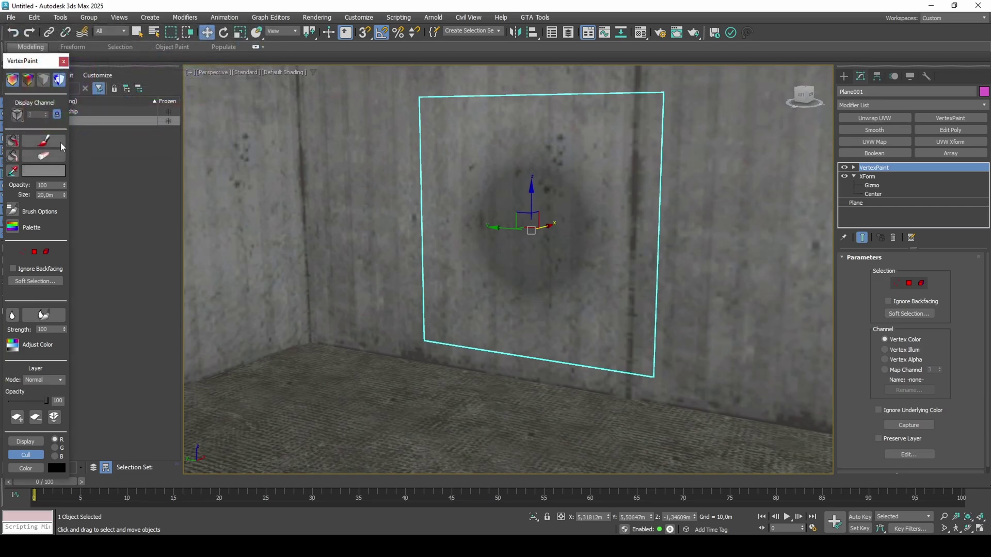
{"action": "left_click", "coordinate": [12, 140]}
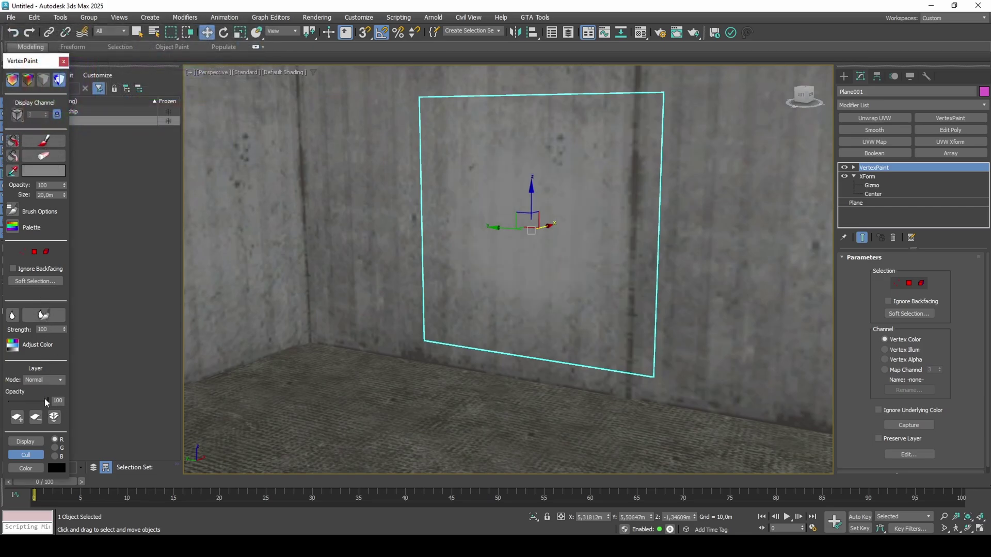